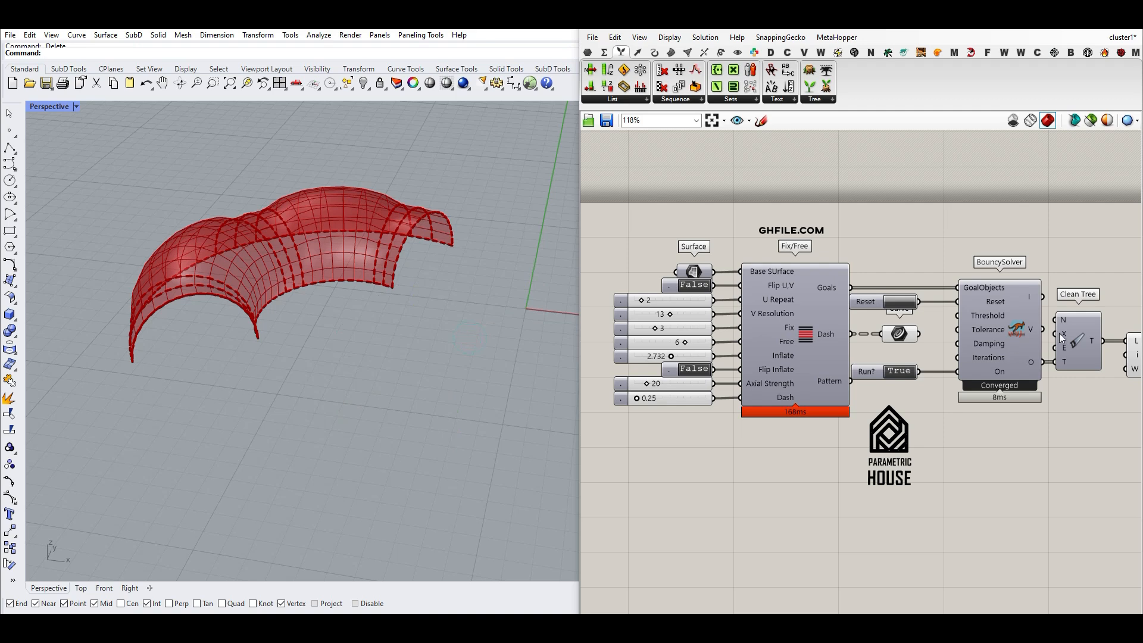
Bake the List Item mesh, move the baked mesh beside the red preview and inspect it.
scroll(1089, 333, down, 2)
right_click(1127, 353)
click(1129, 374)
drag(322, 296, 397, 343)
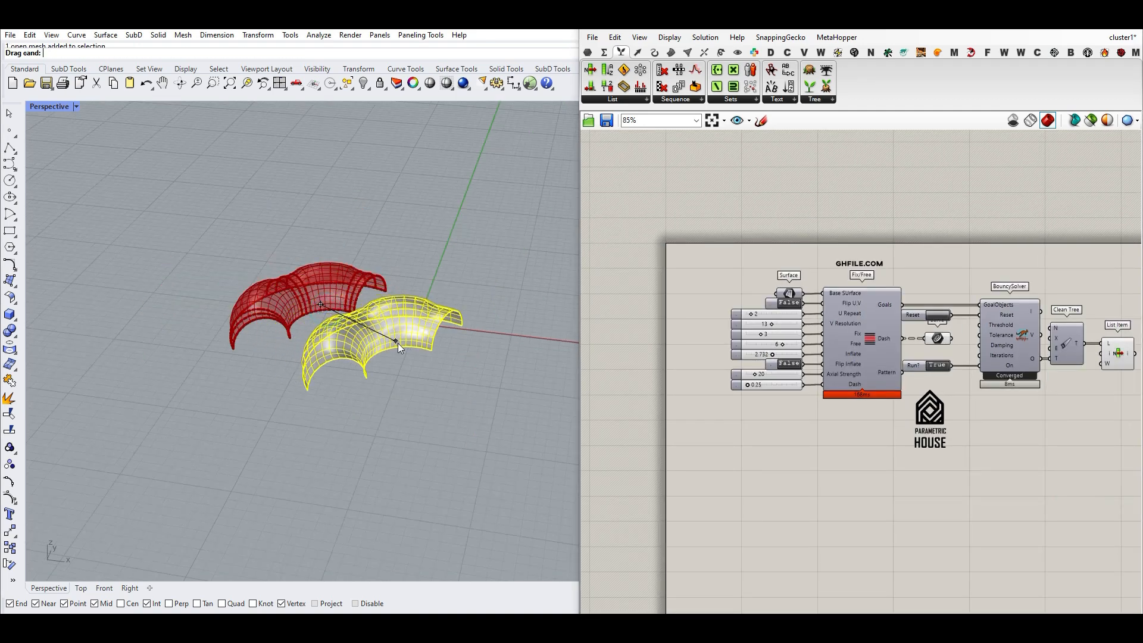
click(304, 415)
scroll(305, 416, up, 4)
scroll(305, 415, up, 3)
right_drag(369, 290, 192, 280)
scroll(192, 279, up, 3)
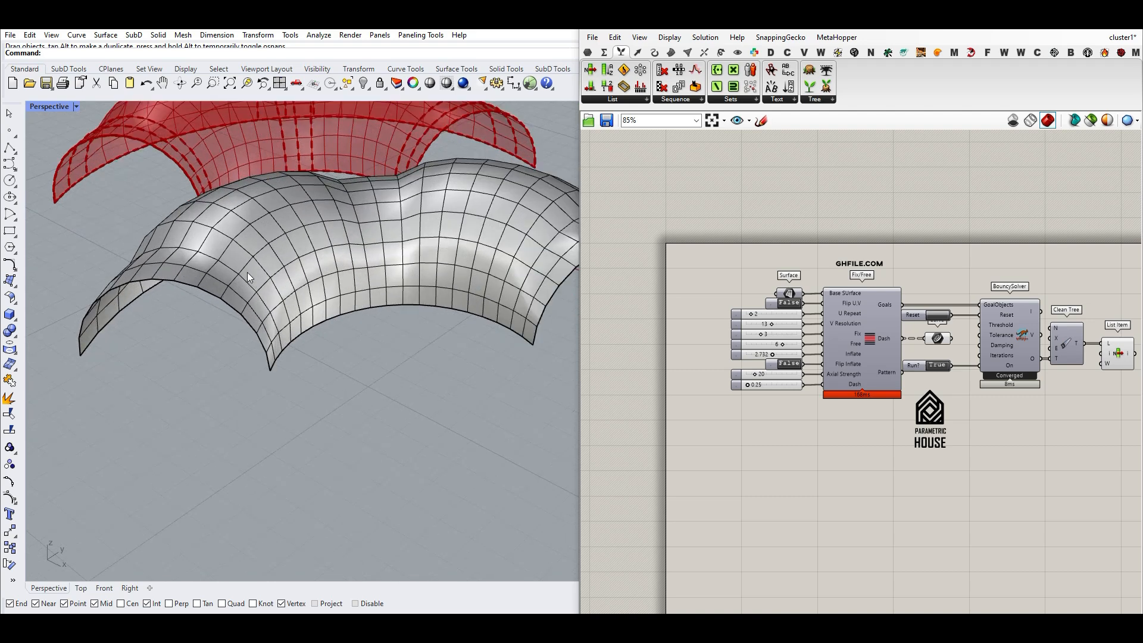
scroll(398, 329, down, 4)
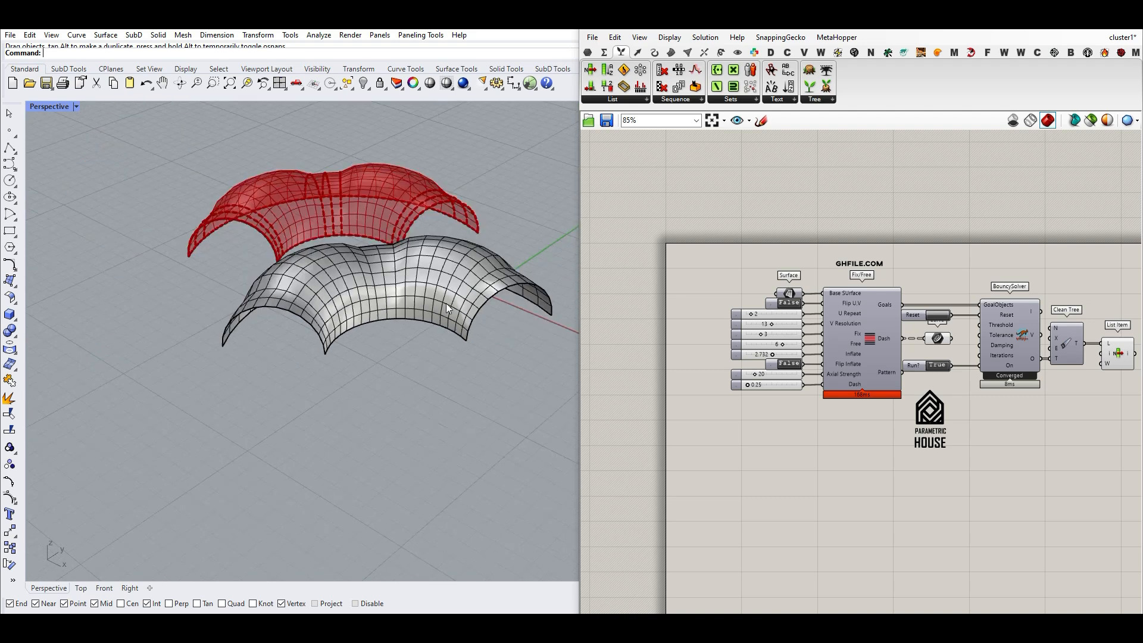
Delete the baked mesh beside the preview.
click(413, 294)
key(Delete)
scroll(413, 356, up, 5)
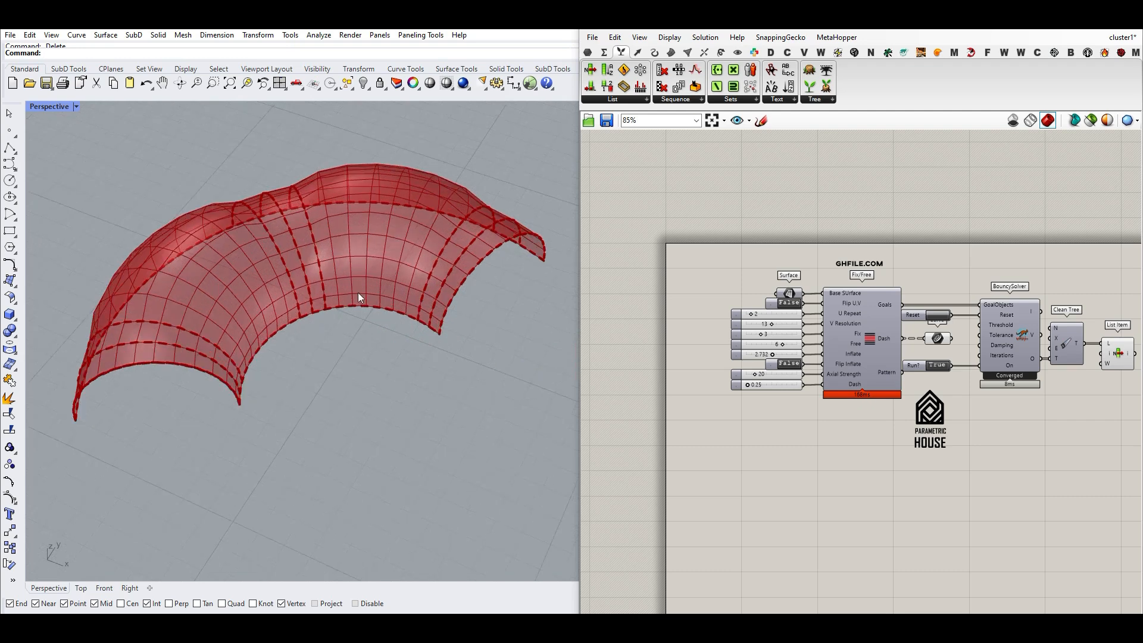
scroll(333, 354, up, 3)
scroll(848, 324, up, 3)
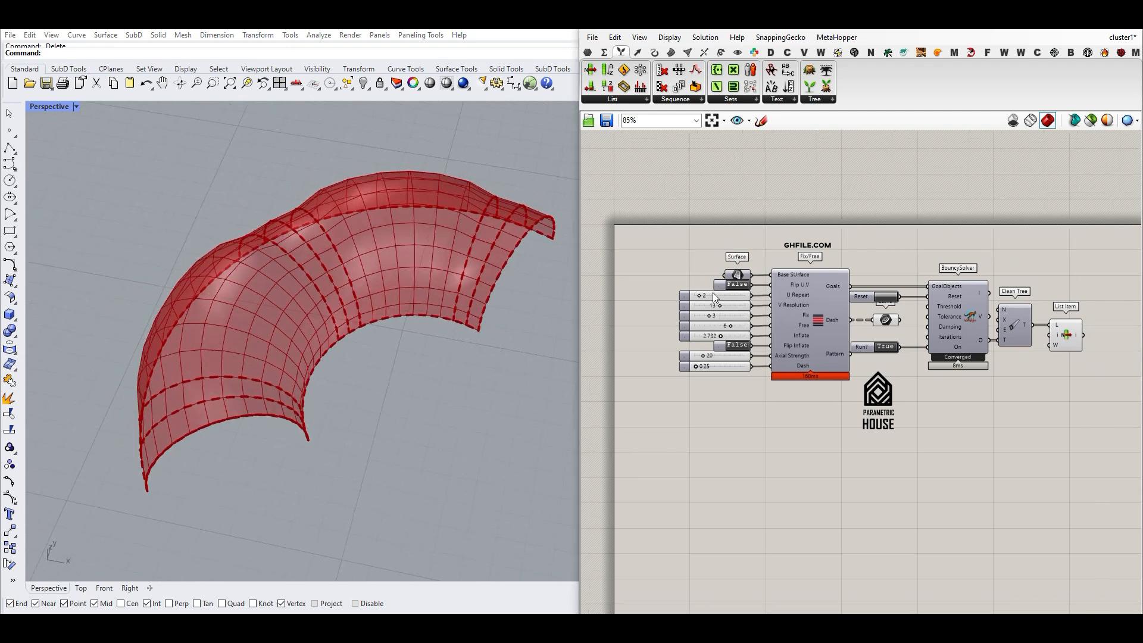
Switch the Flip U,V toggle to True to compare the division direction, and return it to False.
double_click(842, 325)
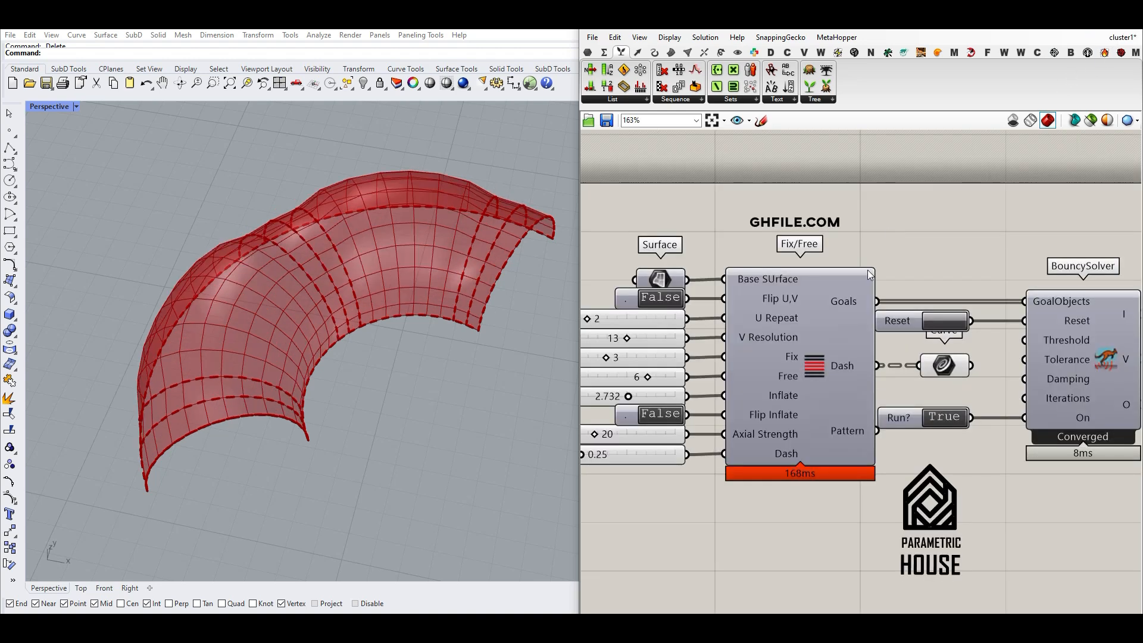
right_drag(870, 273, 970, 278)
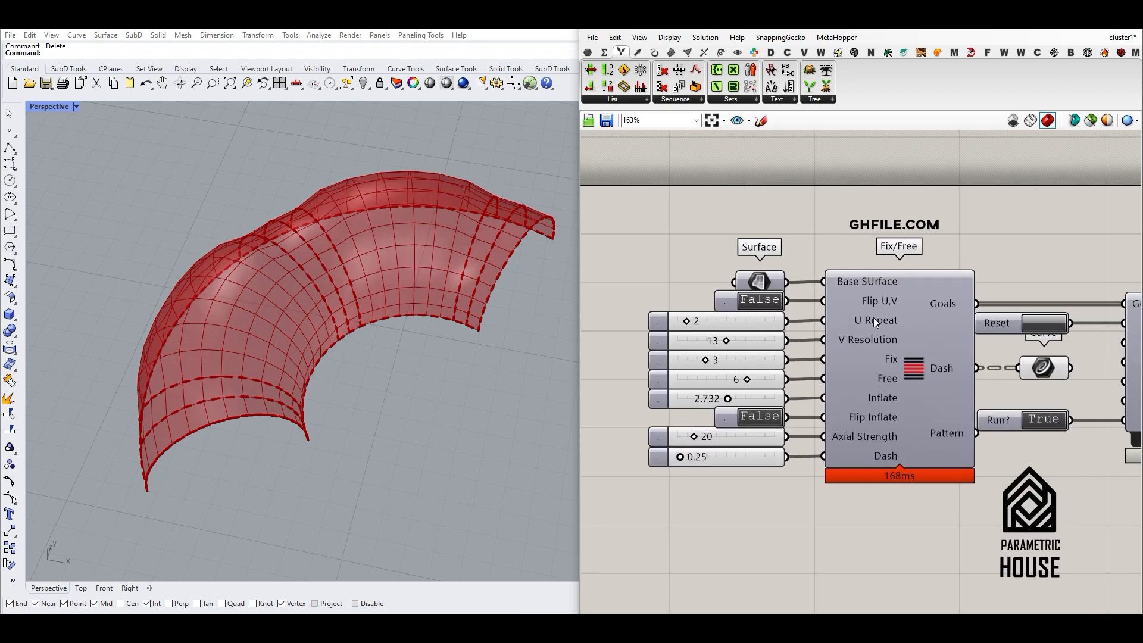
right_drag(324, 425, 333, 297)
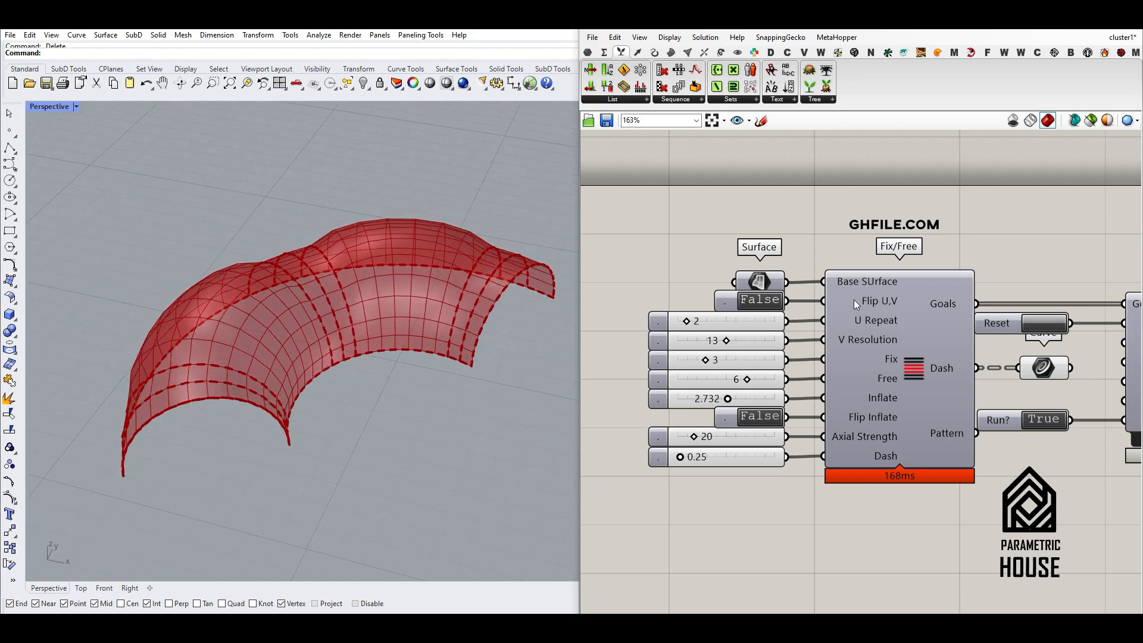
double_click(767, 302)
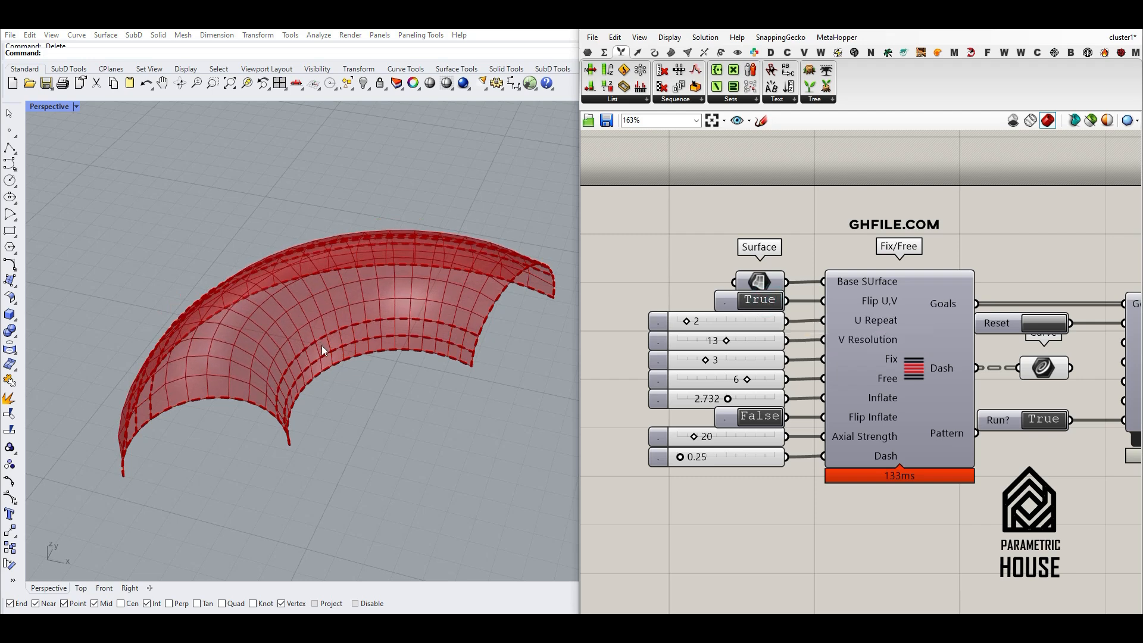
double_click(767, 302)
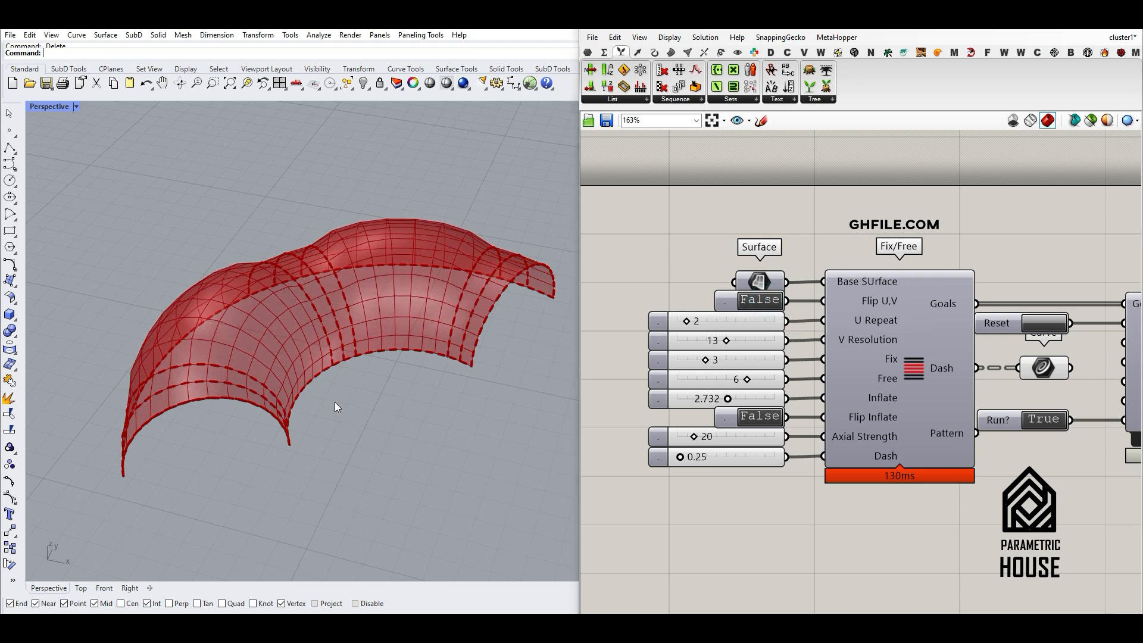
Set the U Repeat value of the Fix/Free cluster to 1.
right_drag(335, 402, 137, 371)
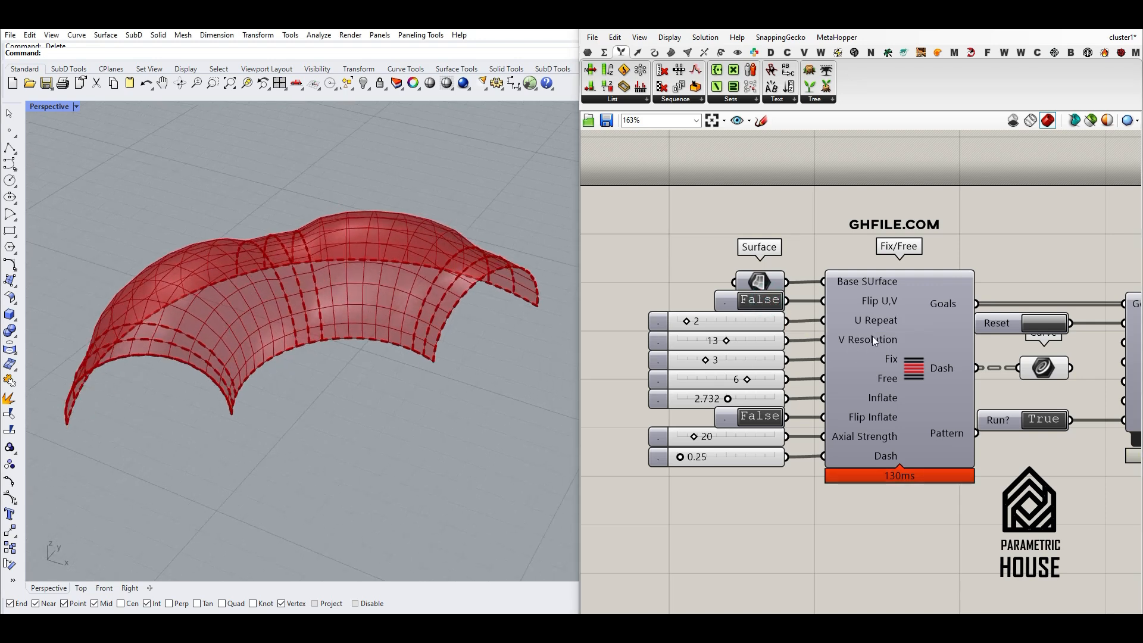
drag(686, 322, 682, 323)
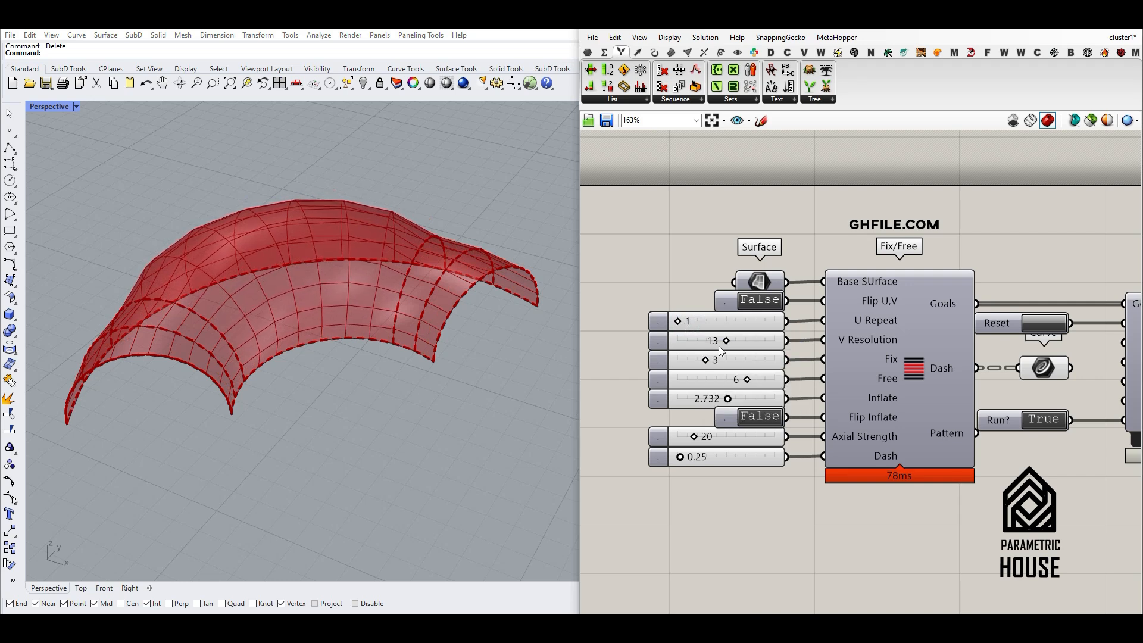
drag(642, 345, 910, 395)
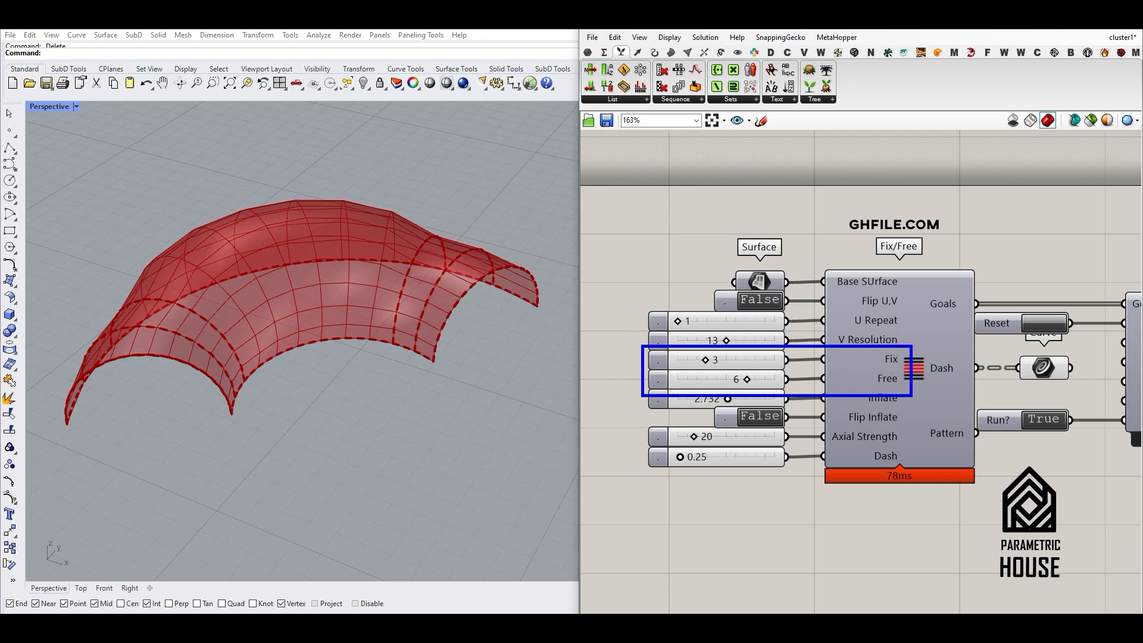
drag(716, 351, 720, 353)
mouse_move(195, 331)
mouse_down()
mouse_move(187, 340)
mouse_move(199, 343)
mouse_move(198, 324)
mouse_up()
drag(198, 315, 213, 326)
drag(240, 305, 276, 293)
drag(293, 290, 333, 283)
drag(344, 287, 361, 284)
drag(371, 289, 380, 288)
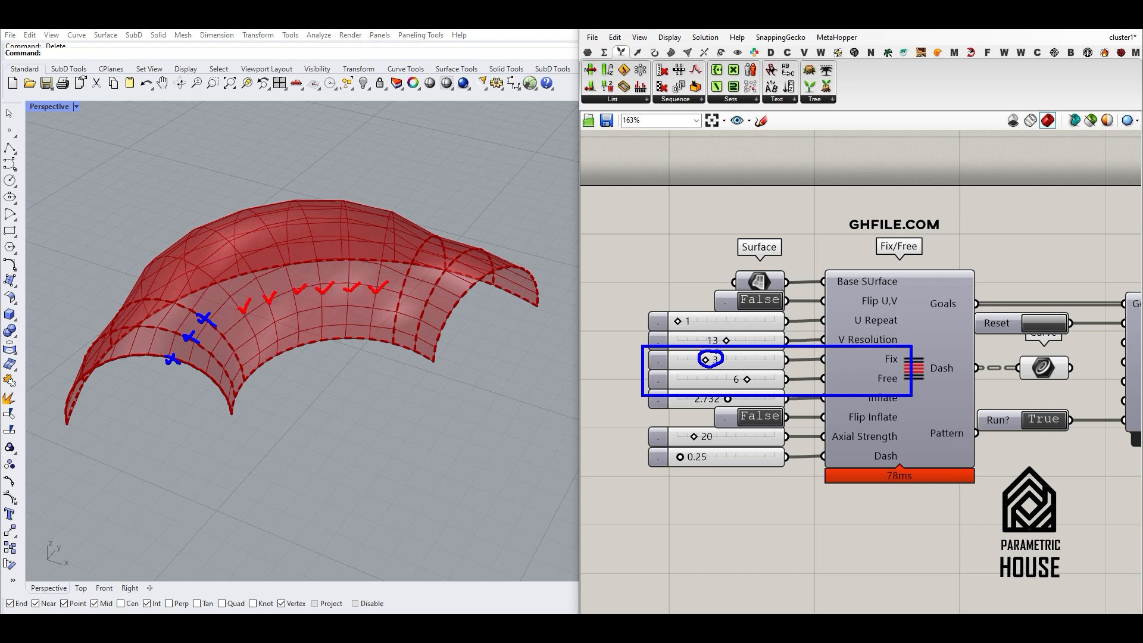
mouse_move(405, 284)
mouse_down()
mouse_move(400, 296)
mouse_move(458, 321)
mouse_up()
key(Escape)
Set the U Repeat value of the Fix/Free cluster to 3.
drag(682, 320, 696, 322)
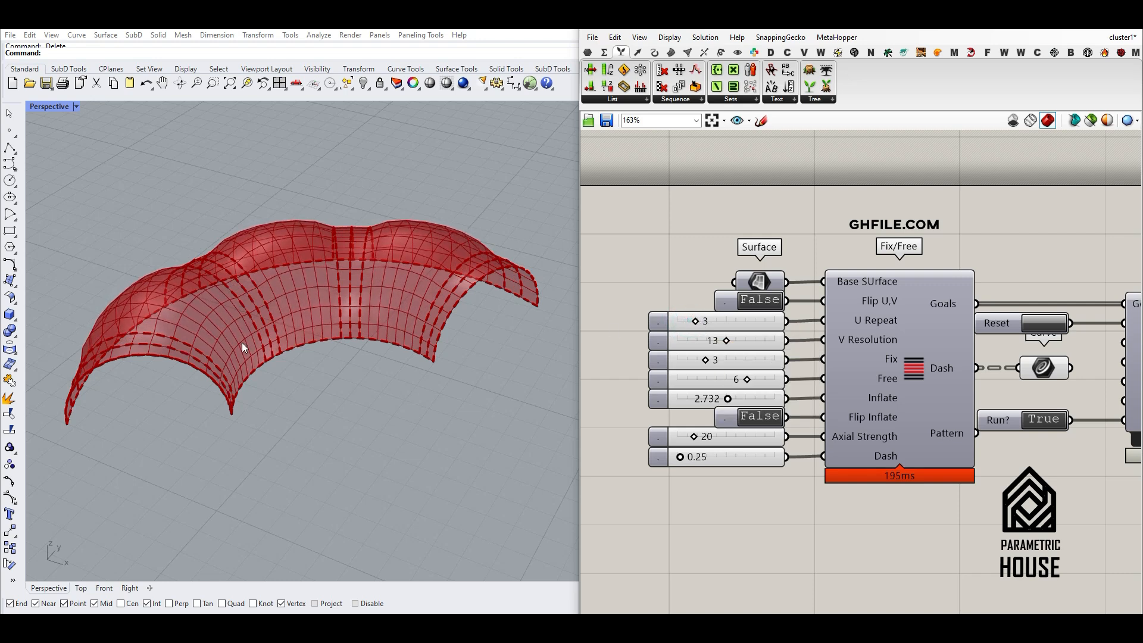
drag(260, 379, 241, 404)
drag(347, 342, 278, 360)
drag(408, 366, 345, 342)
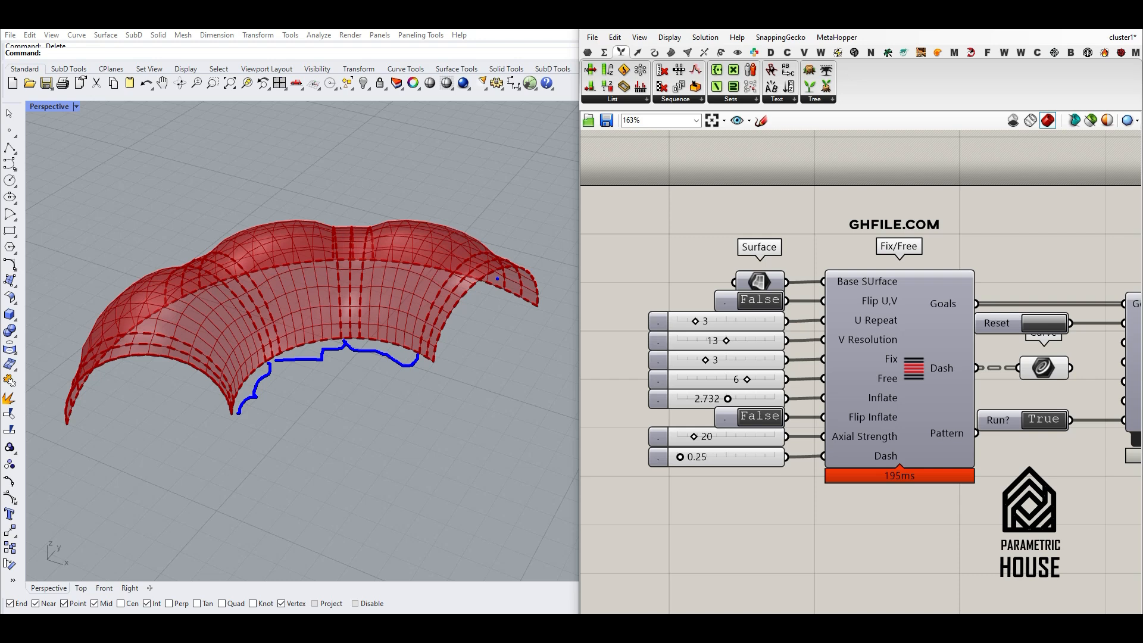
key(Escape)
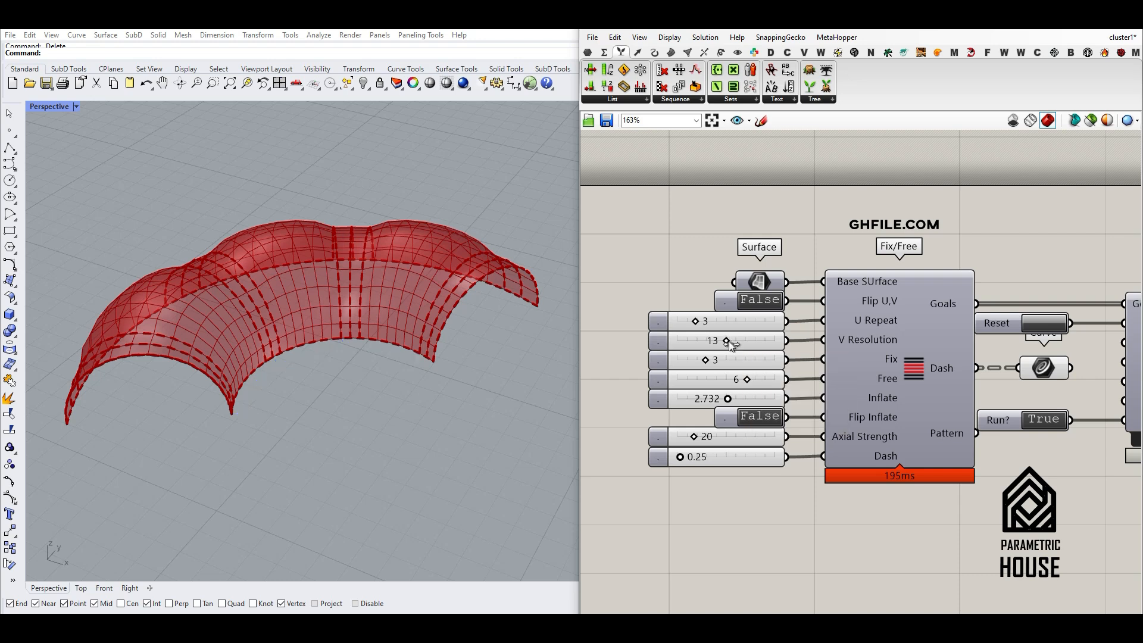
Set the cluster's V Resolution to 11 and its Fix value to 1.
mouse_move(727, 341)
mouse_down()
mouse_move(698, 341)
mouse_move(718, 342)
mouse_up()
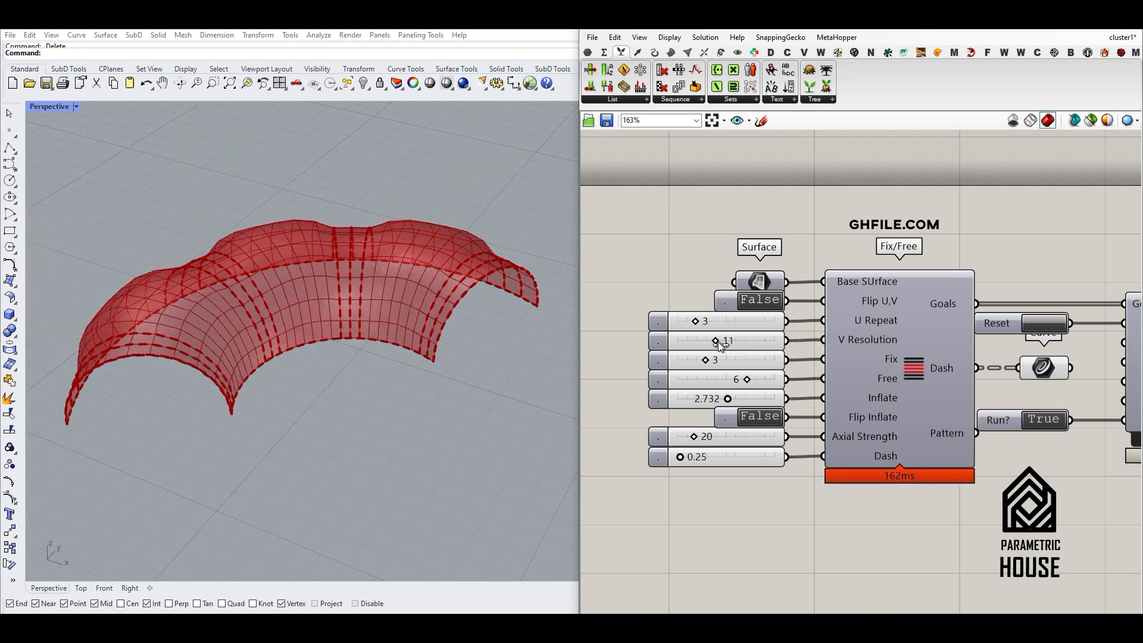
right_drag(445, 341, 331, 331)
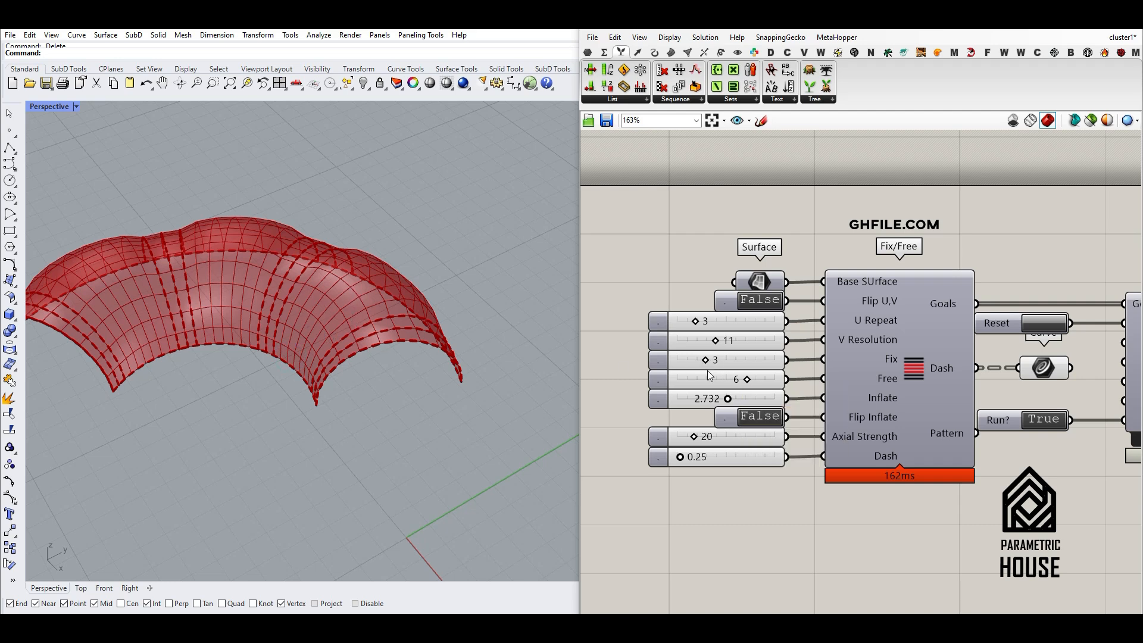
drag(707, 362, 682, 361)
scroll(399, 334, down, 3)
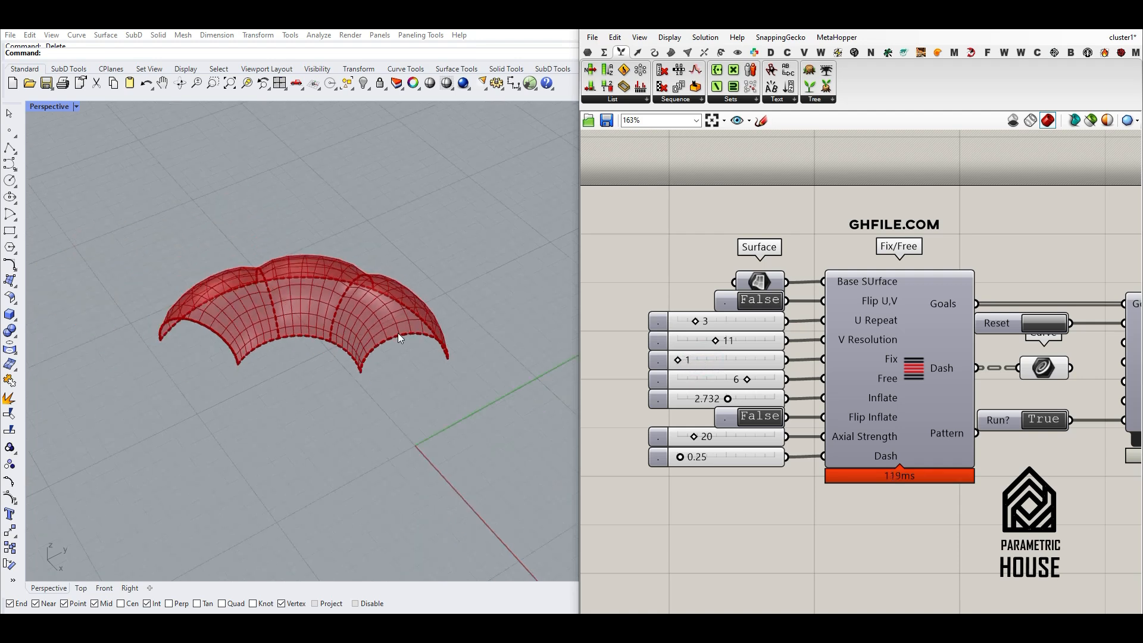
right_drag(398, 333, 307, 327)
scroll(307, 327, up, 3)
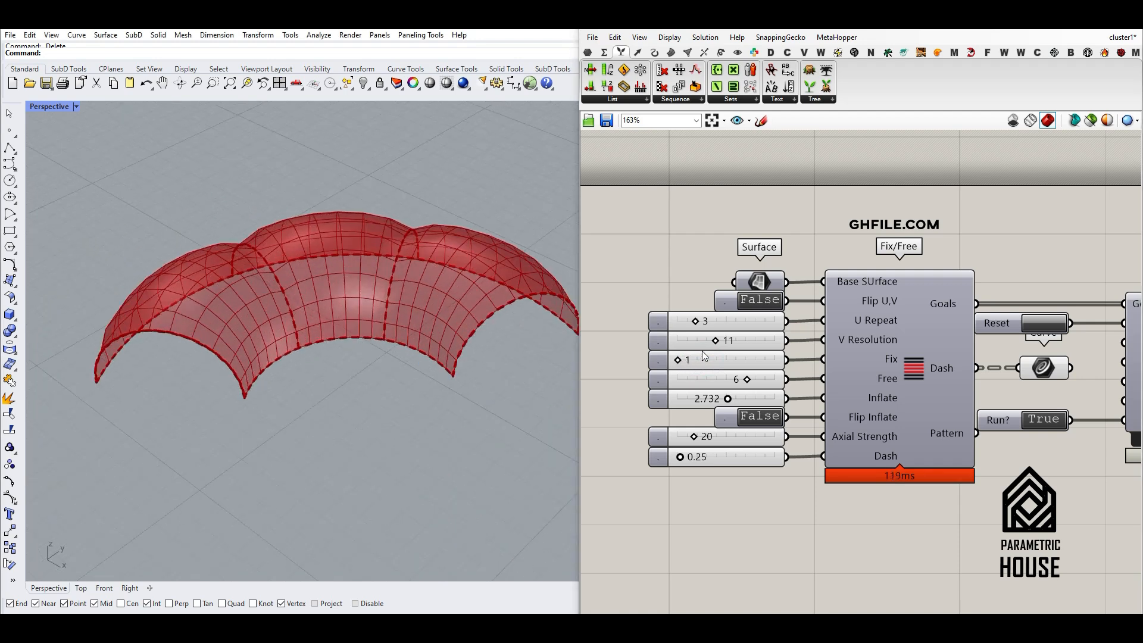
Set Inflate to 2.960, and test Flip Inflate by switching it to True and back to False.
mouse_move(747, 379)
mouse_down()
mouse_move(761, 377)
mouse_move(683, 381)
mouse_move(747, 379)
mouse_up()
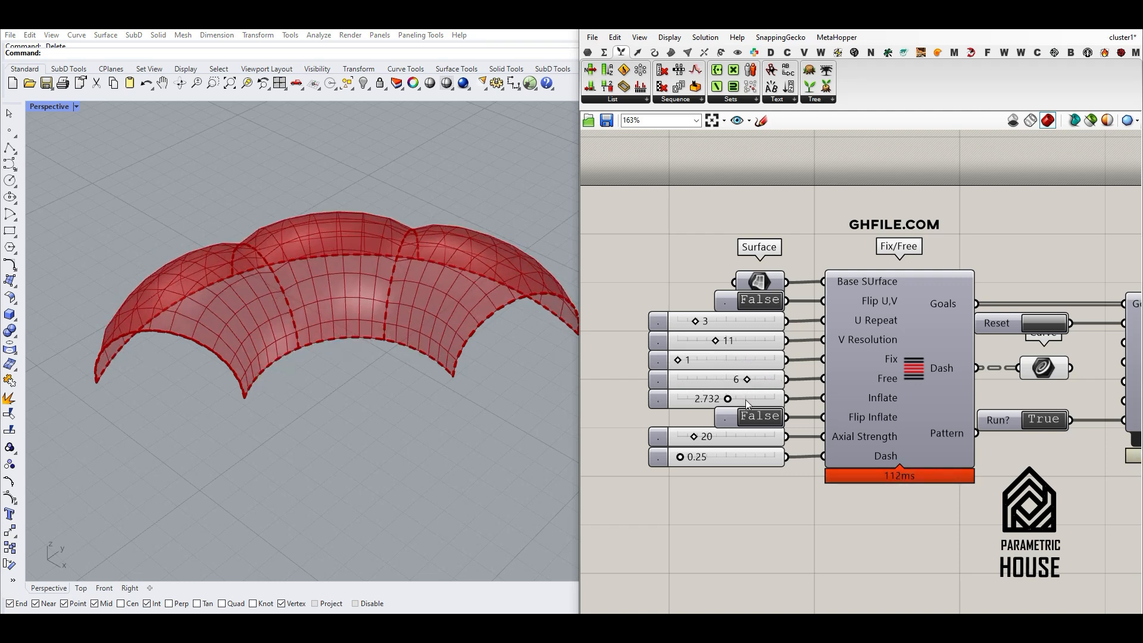
mouse_move(727, 399)
mouse_down()
mouse_move(766, 396)
mouse_move(709, 396)
mouse_move(732, 398)
mouse_up()
double_click(761, 417)
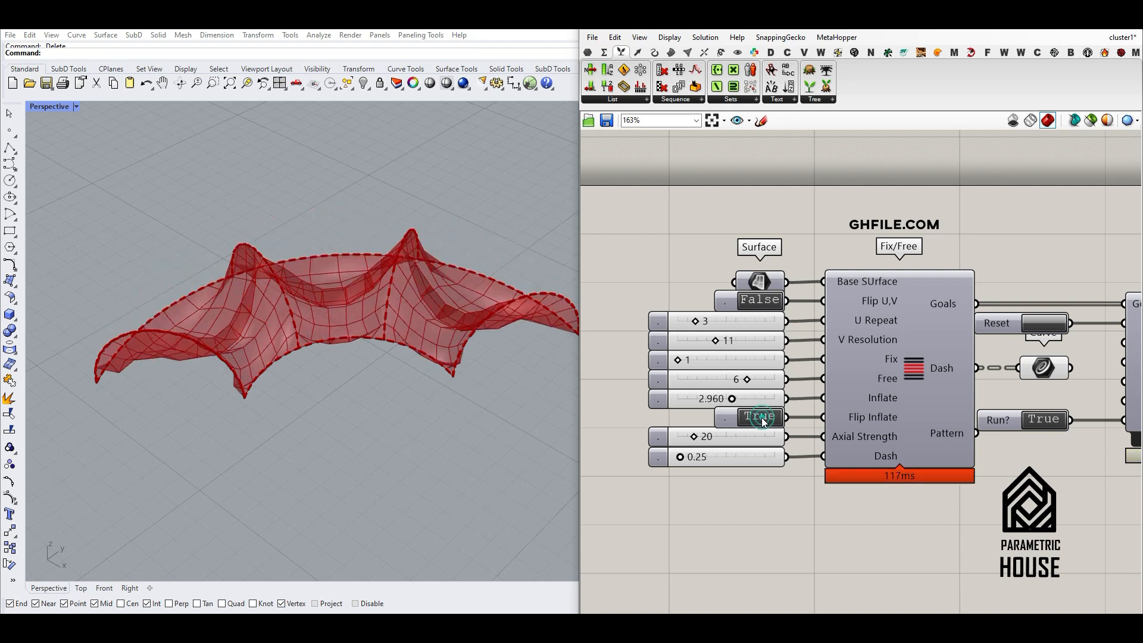
right_drag(258, 374, 387, 372)
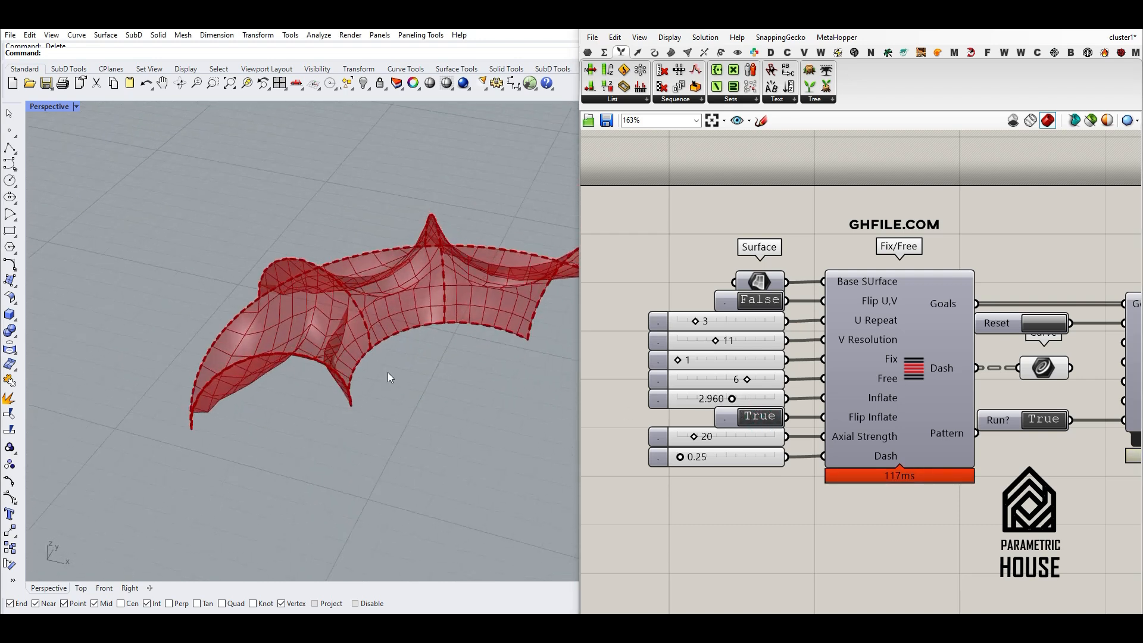
double_click(762, 416)
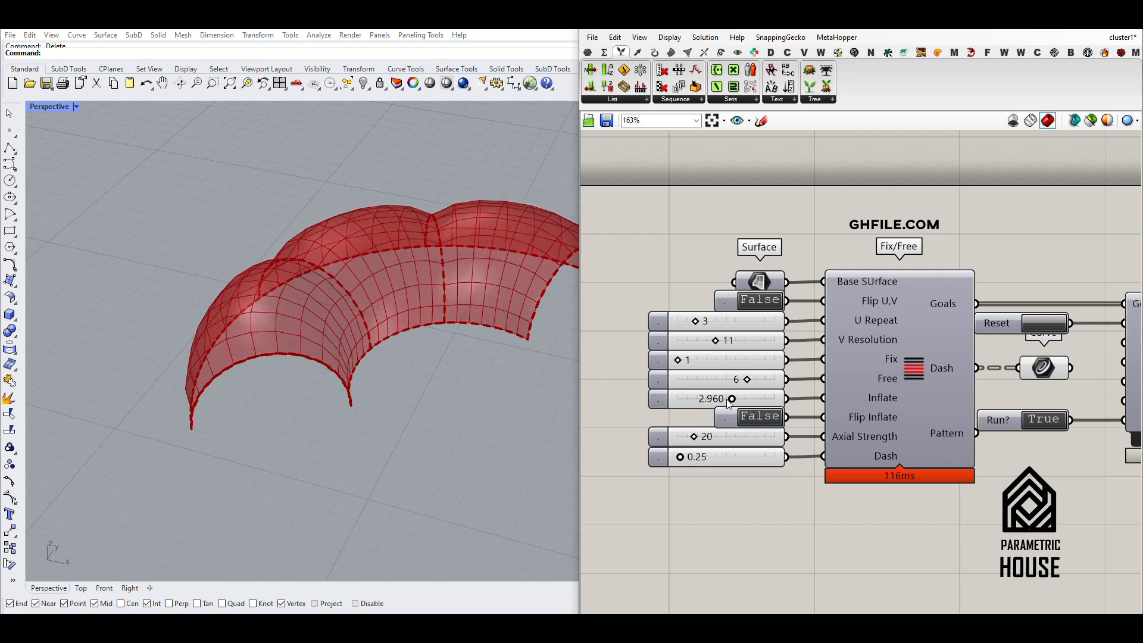
Set the cluster's Axial Strength to 4 and its Inflate value to 1.528.
drag(722, 399, 671, 437)
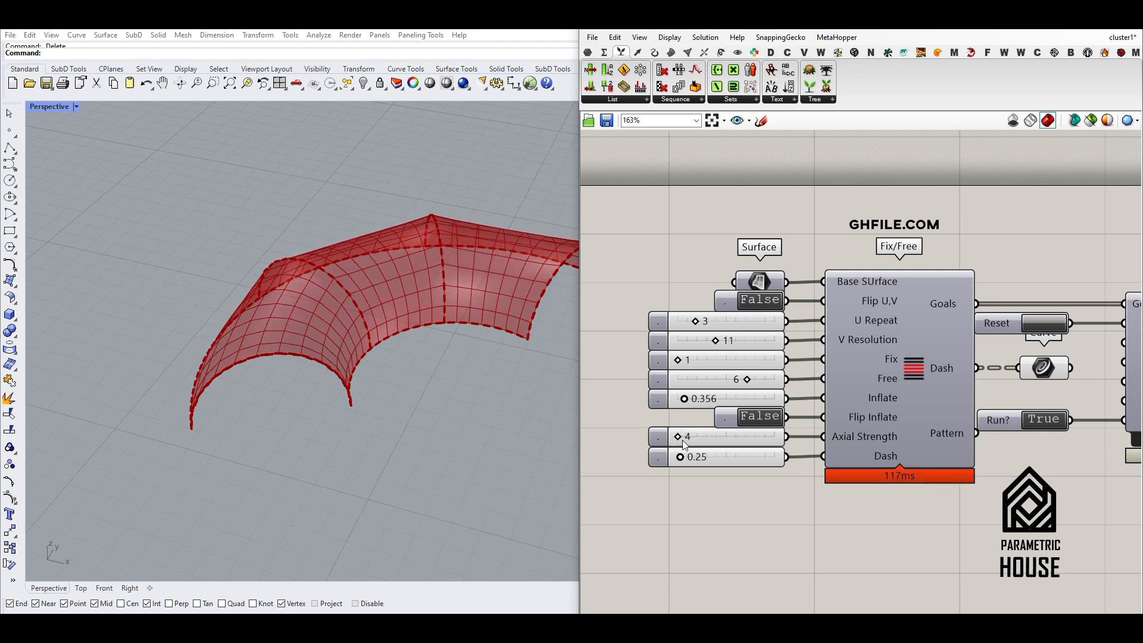
drag(685, 399, 706, 399)
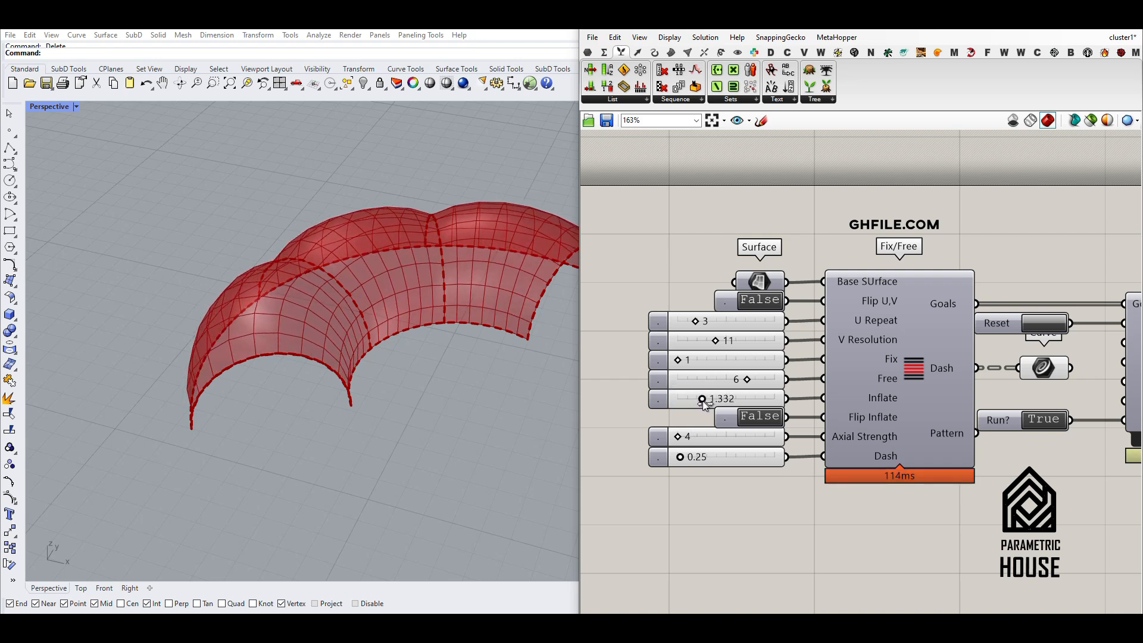
right_drag(498, 336, 411, 358)
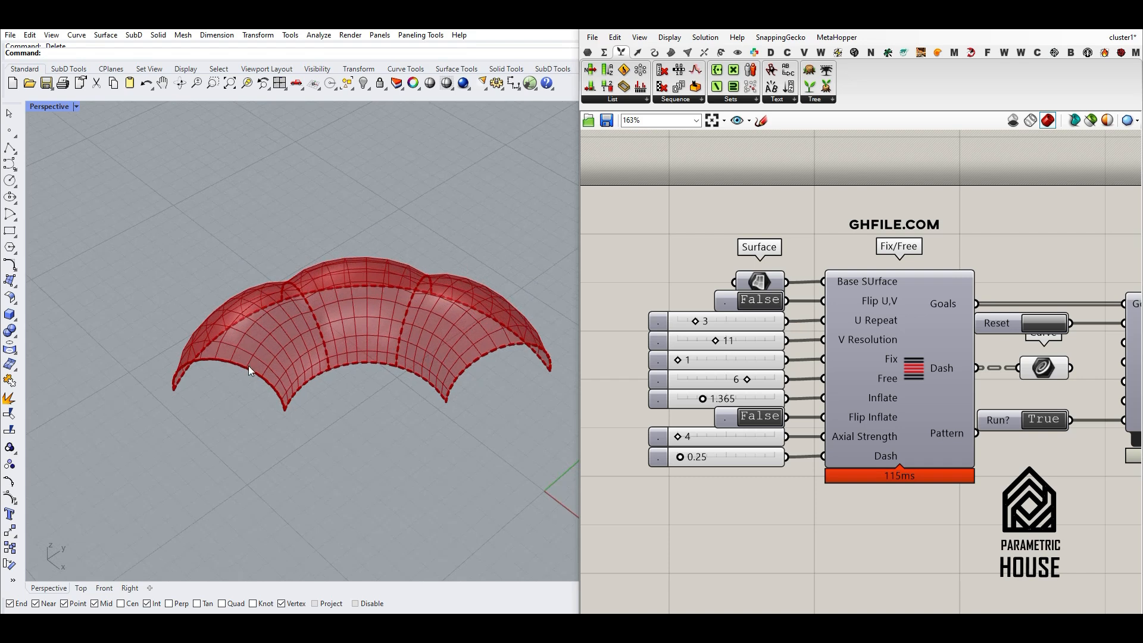
scroll(327, 323, up, 6)
drag(702, 399, 705, 399)
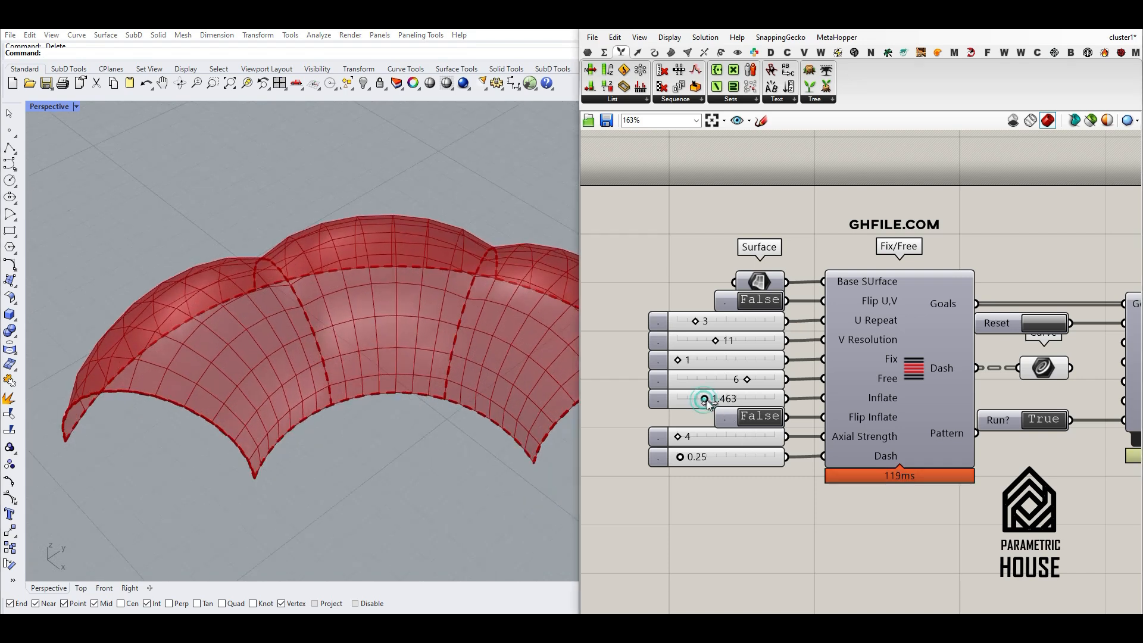
scroll(366, 330, down, 4)
right_drag(366, 329, 452, 298)
scroll(452, 298, up, 2)
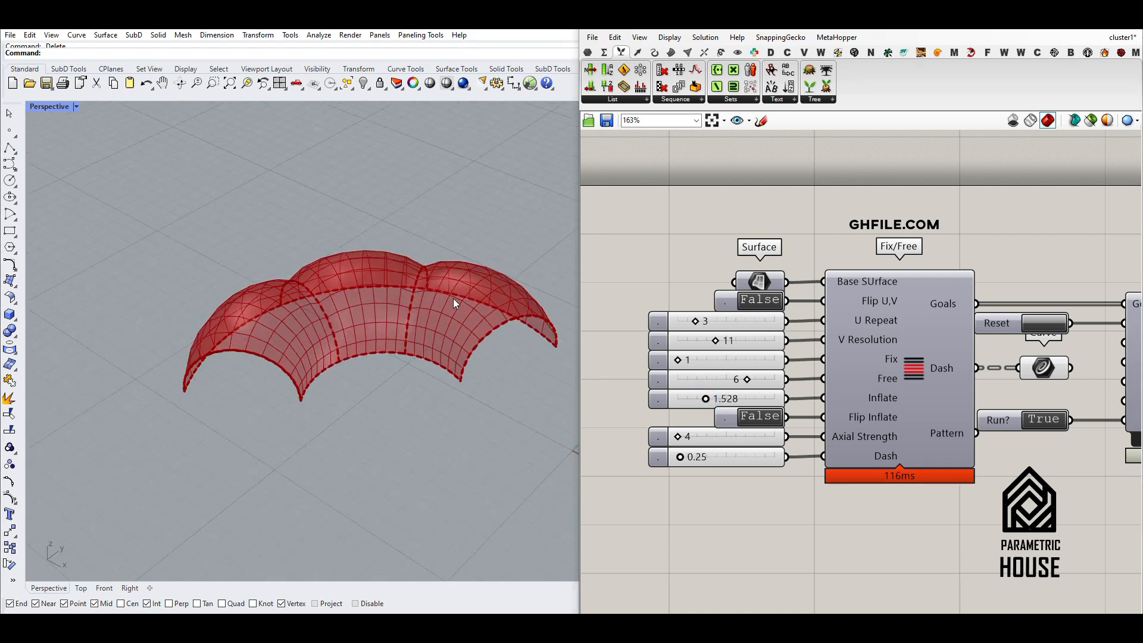
Set the Dash value to 0.37 and select the Curve component on the Dash output to highlight its lines in the viewport.
mouse_move(679, 458)
mouse_down()
mouse_move(697, 458)
mouse_move(684, 460)
mouse_up()
click(1031, 364)
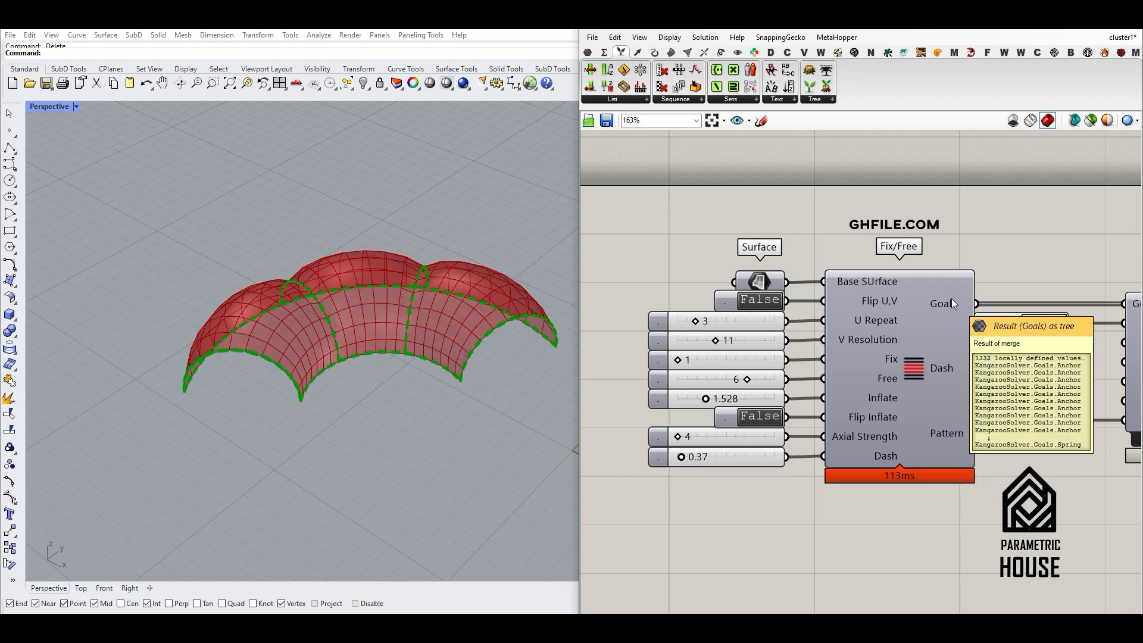
scroll(874, 301, down, 2)
right_drag(1084, 301, 962, 330)
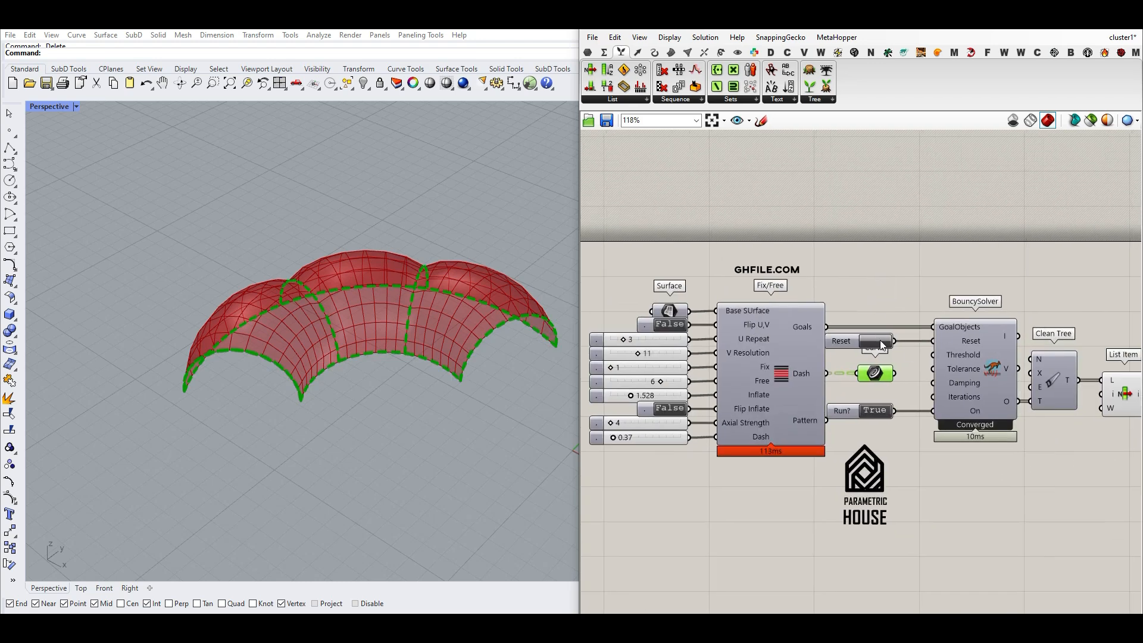
right_drag(853, 292, 945, 287)
click(945, 286)
scroll(916, 371, up, 2)
mouse_move(905, 427)
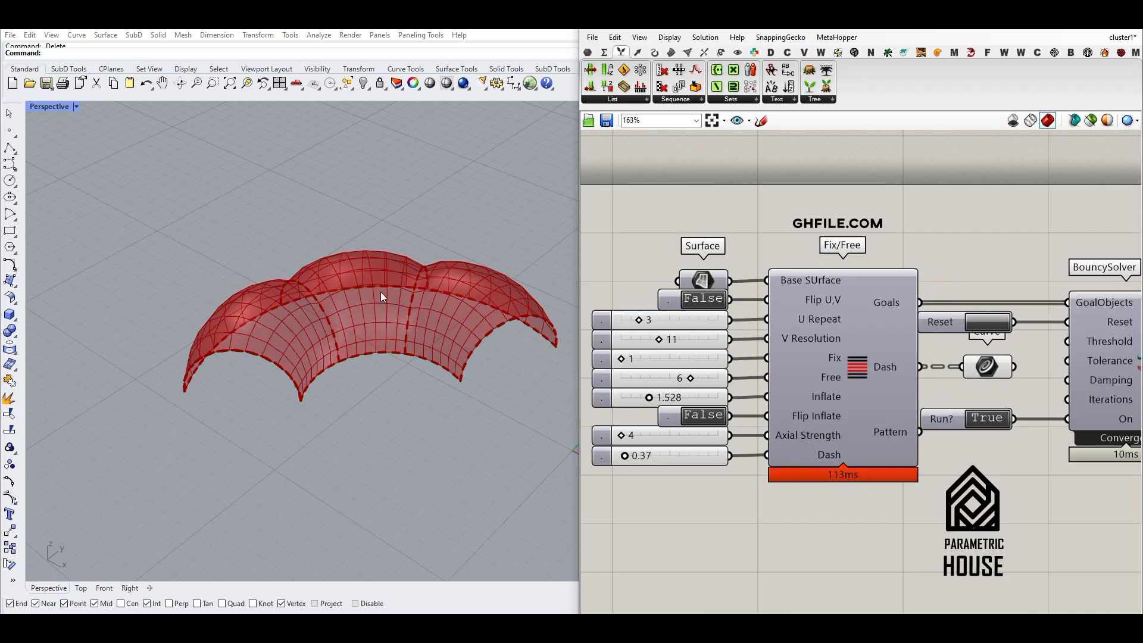
scroll(304, 334, up, 2)
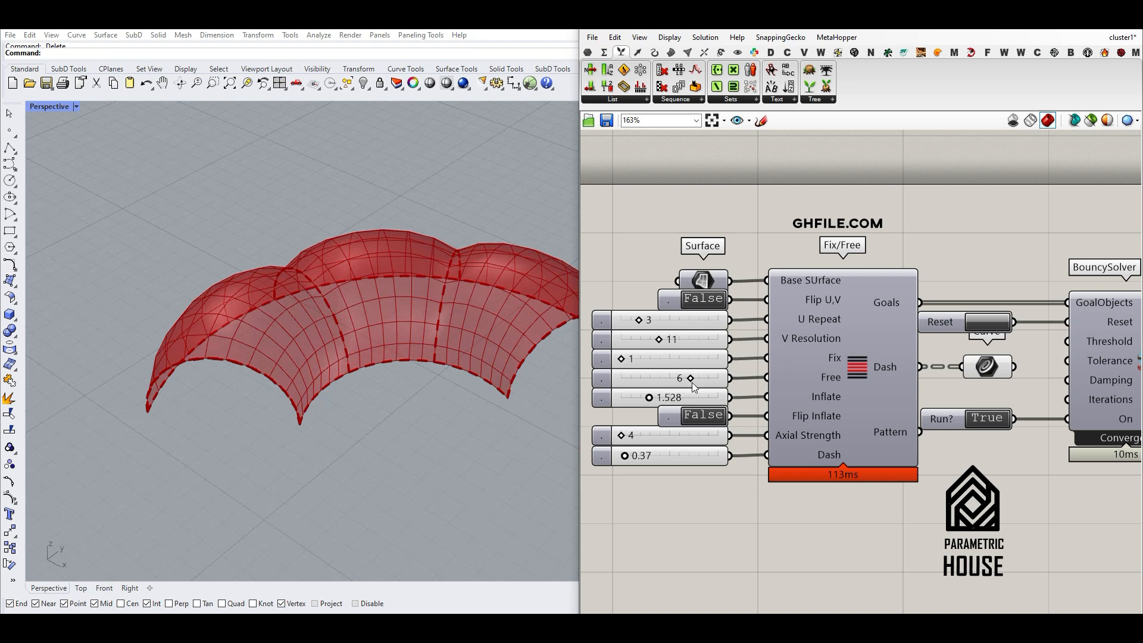
scroll(929, 286, down, 4)
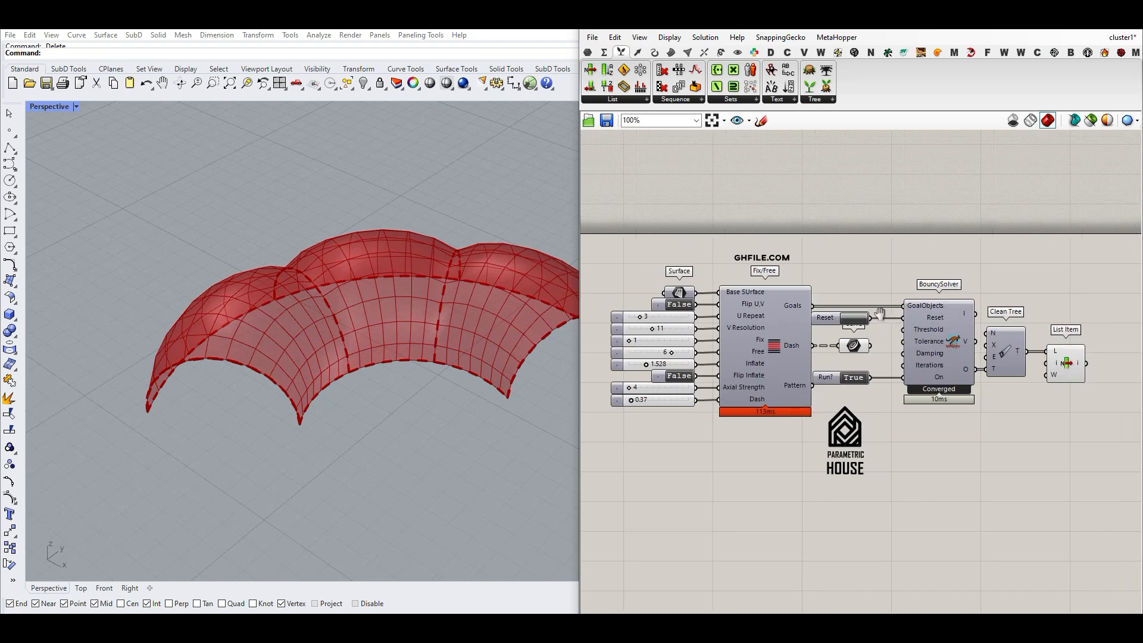
Locate the BouncySolver component among Kangaroo's Main components.
scroll(930, 285, up, 3)
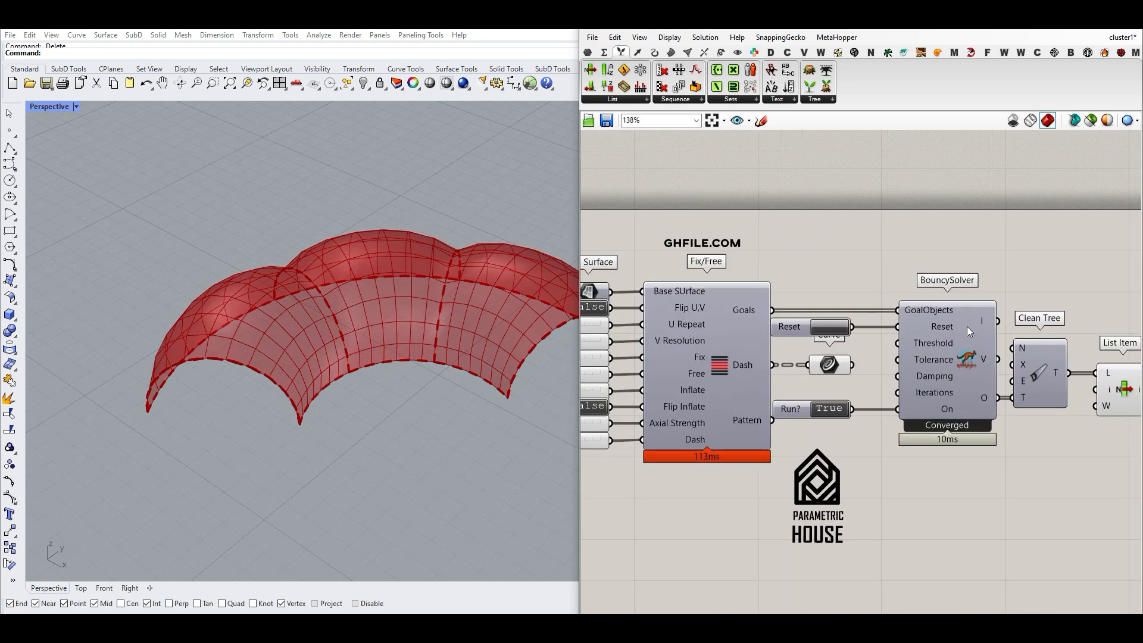
ctrl+alt+click(974, 349)
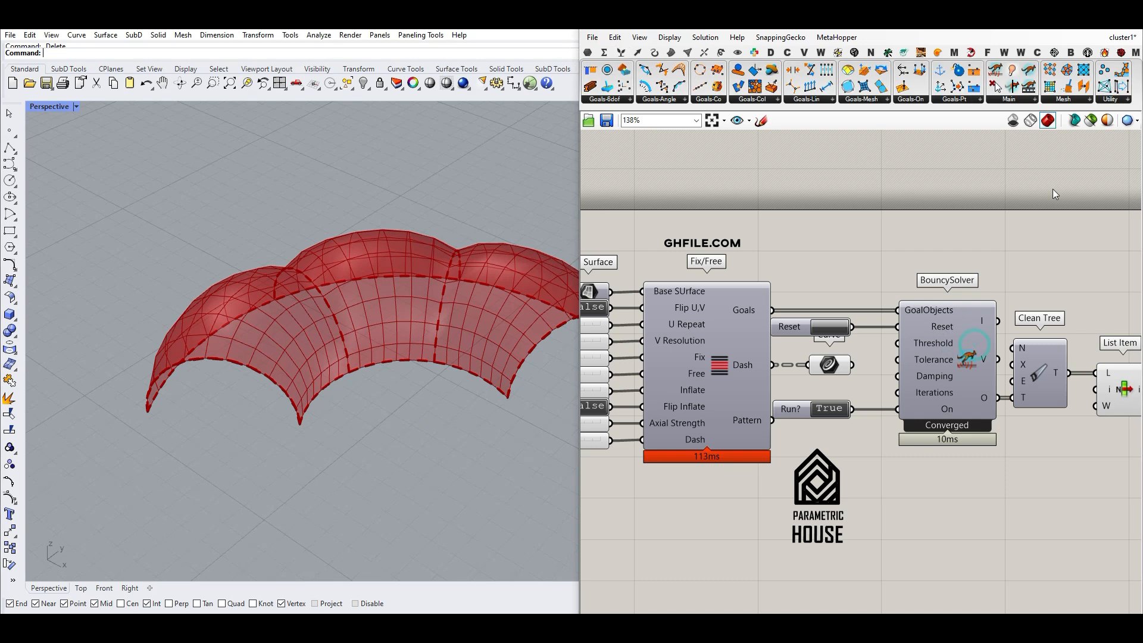
click(1025, 100)
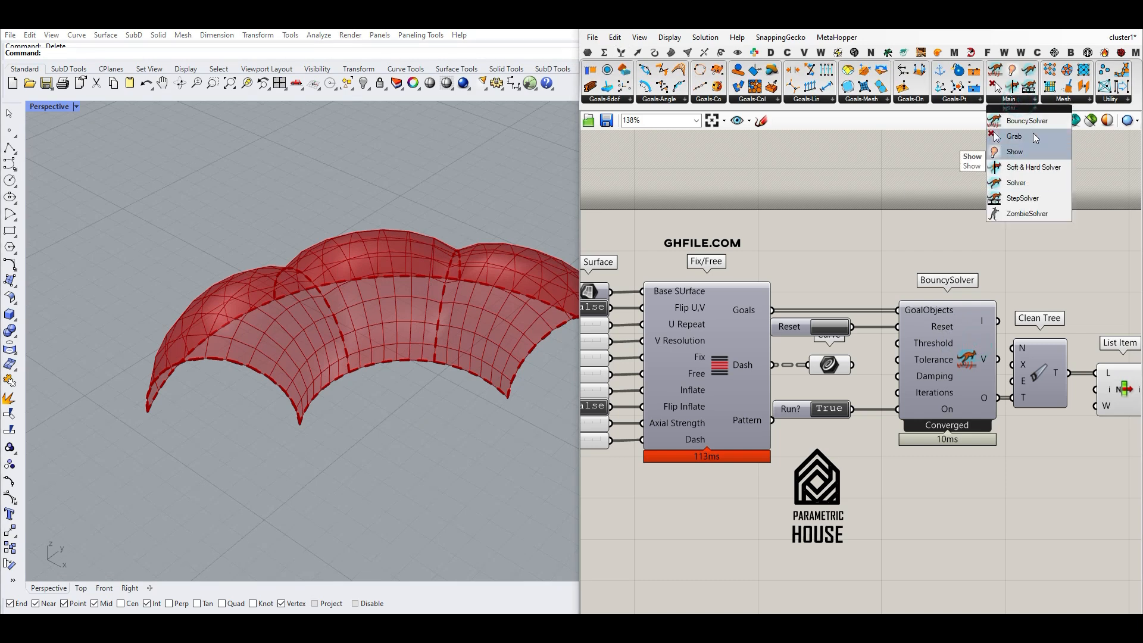
click(900, 269)
scroll(745, 304, up, 2)
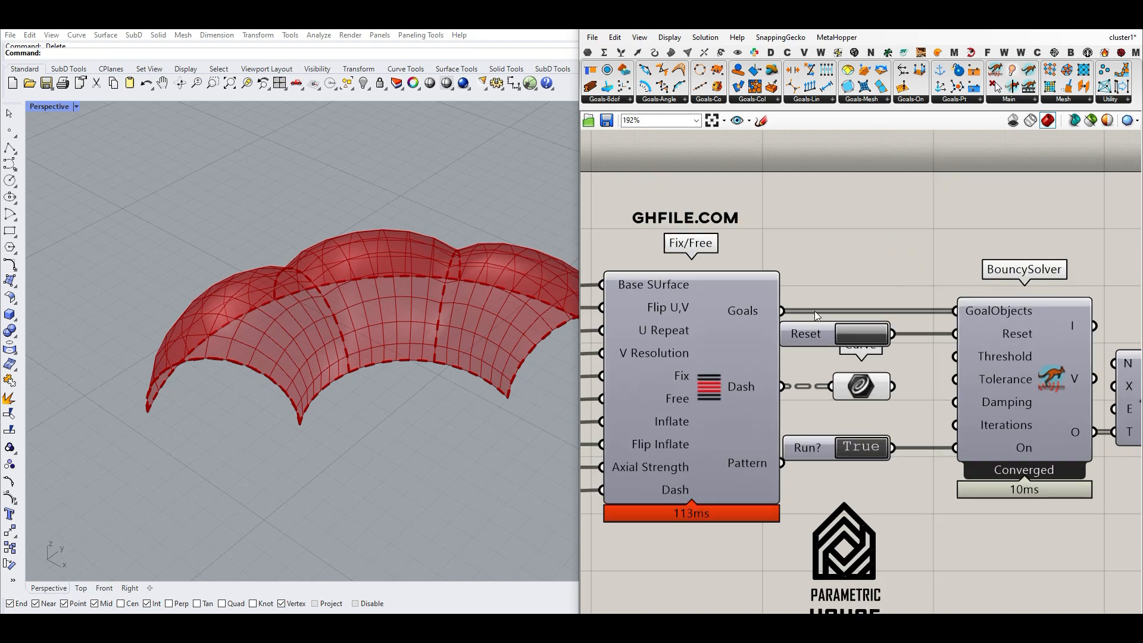
Reset the BouncySolver simulation and switch its Run? toggle off and back on.
click(859, 333)
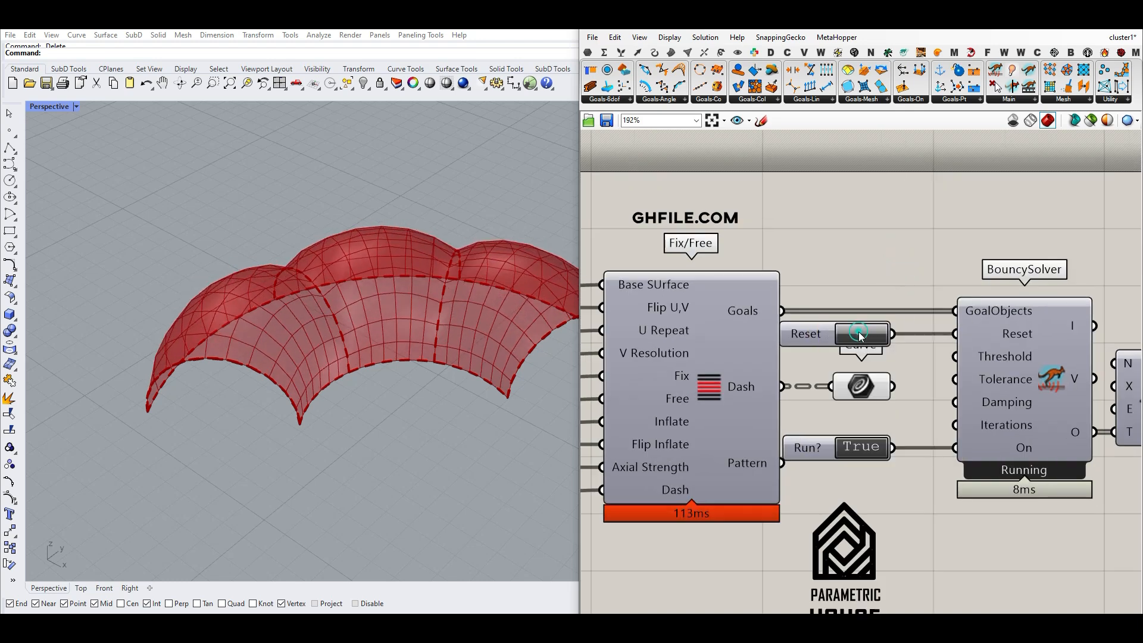
scroll(858, 332, down, 2)
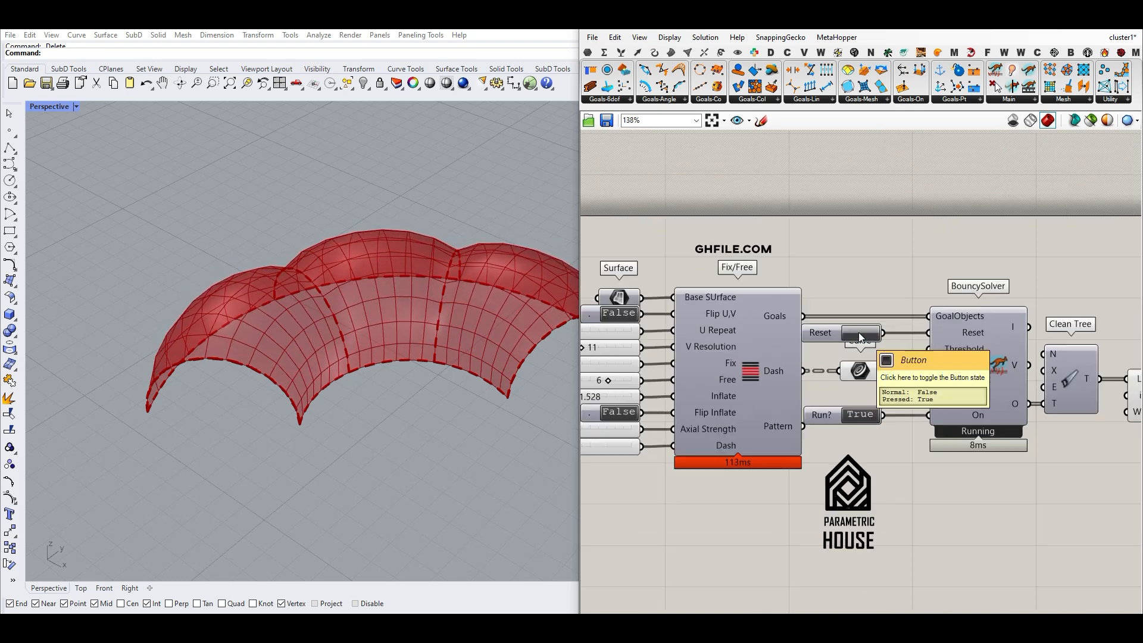
scroll(863, 369, up, 1)
drag(761, 432, 778, 430)
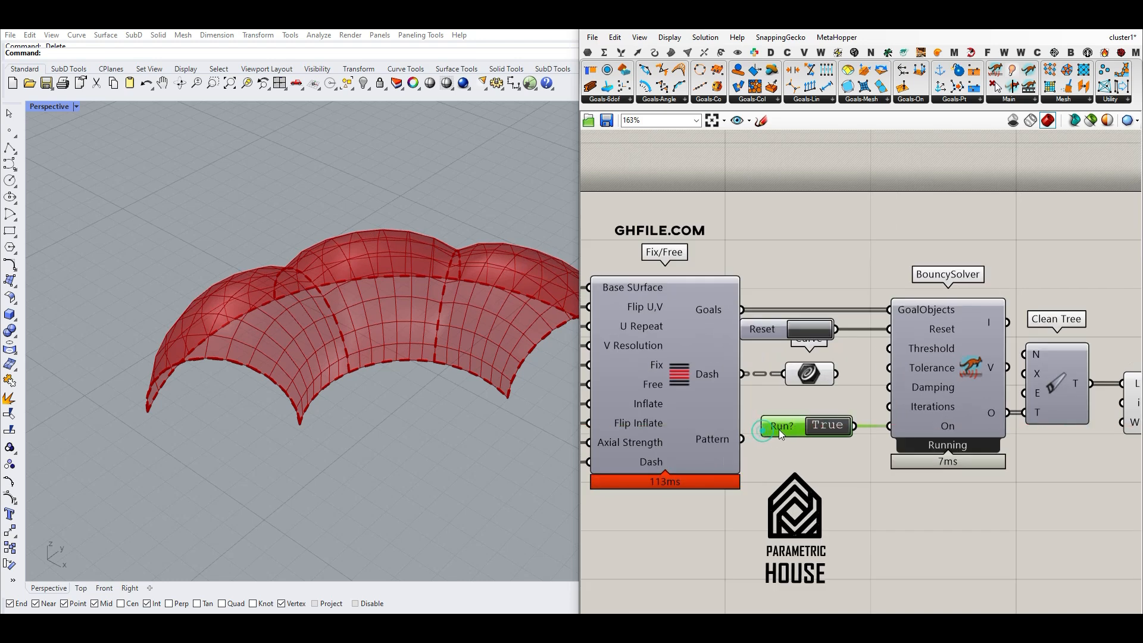
click(820, 425)
click(820, 424)
click(812, 328)
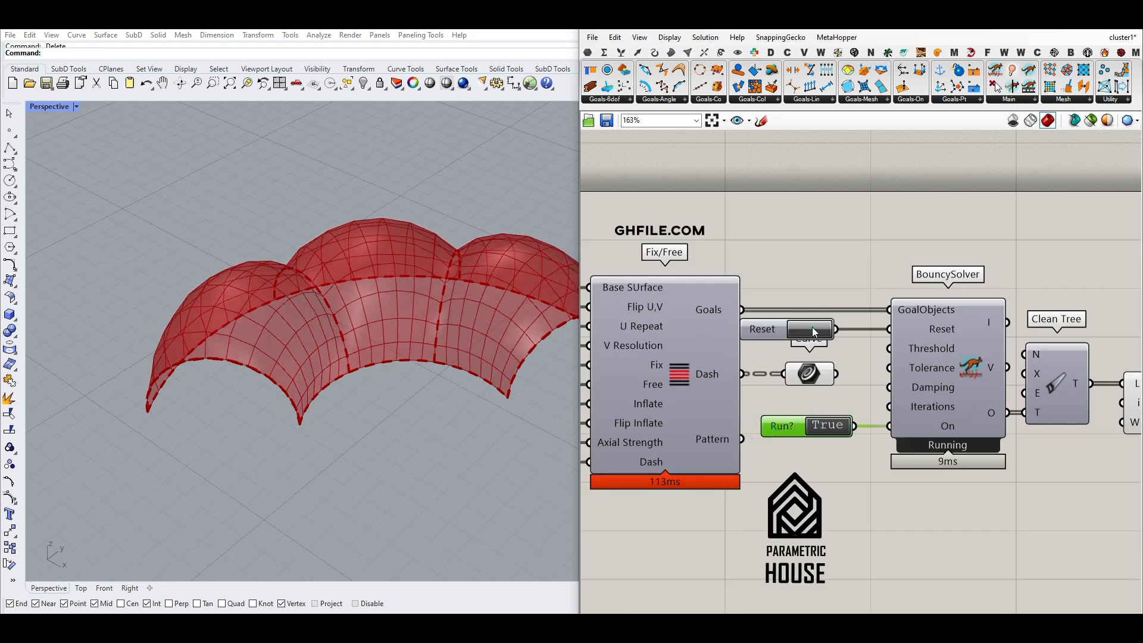
Look up Clean Tree among the Tree components and select the one on the solver's output.
scroll(812, 328, down, 2)
right_drag(1000, 398, 813, 395)
scroll(813, 395, up, 2)
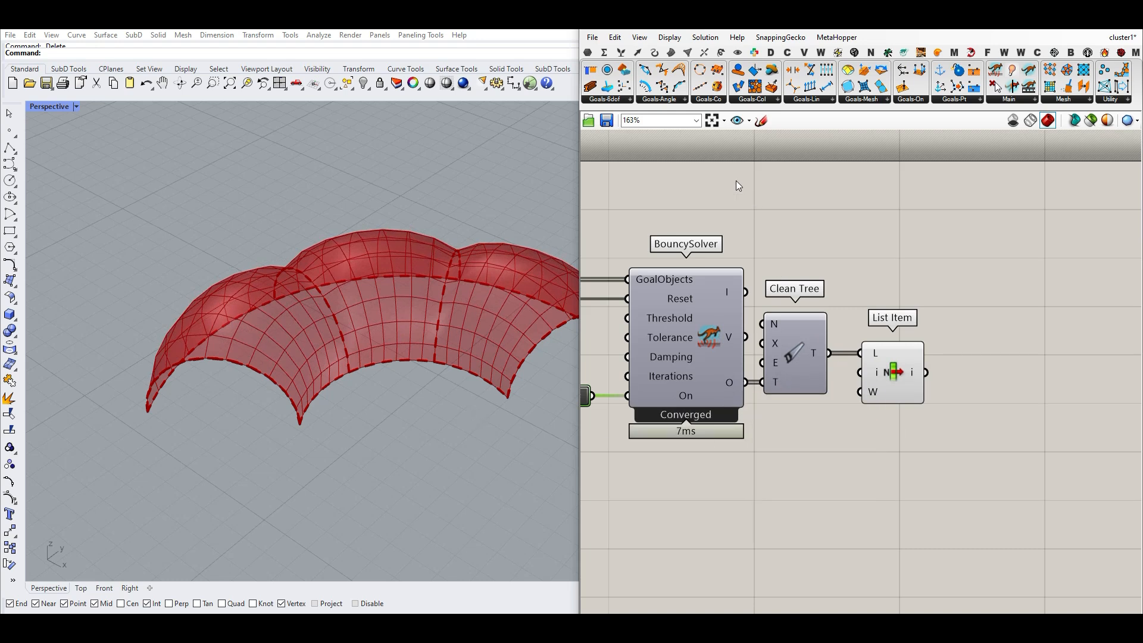
click(621, 52)
click(828, 98)
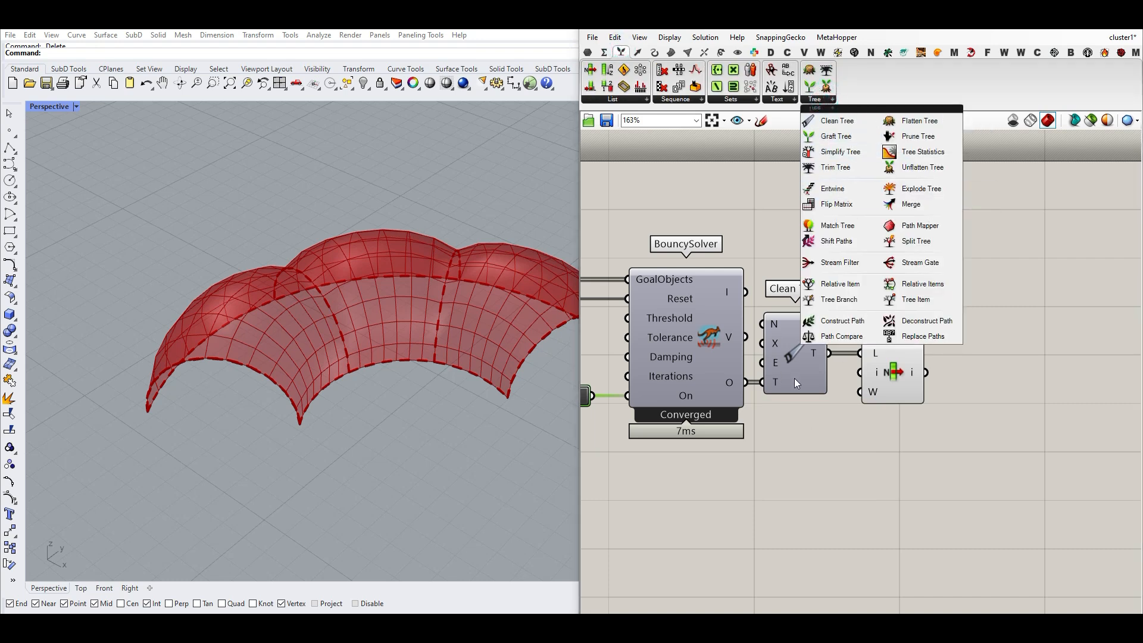
click(803, 353)
mouse_move(815, 353)
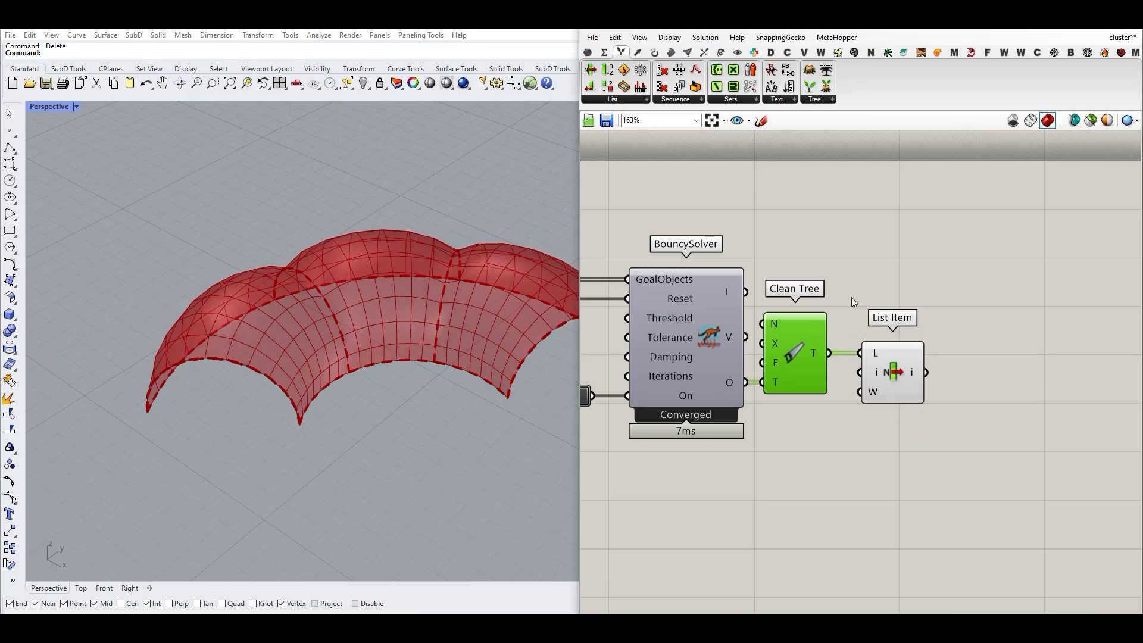
Bake the List Item's mesh and move the baked copy away from the preview.
right_click(915, 373)
click(997, 384)
click(938, 500)
scroll(340, 383, down, 5)
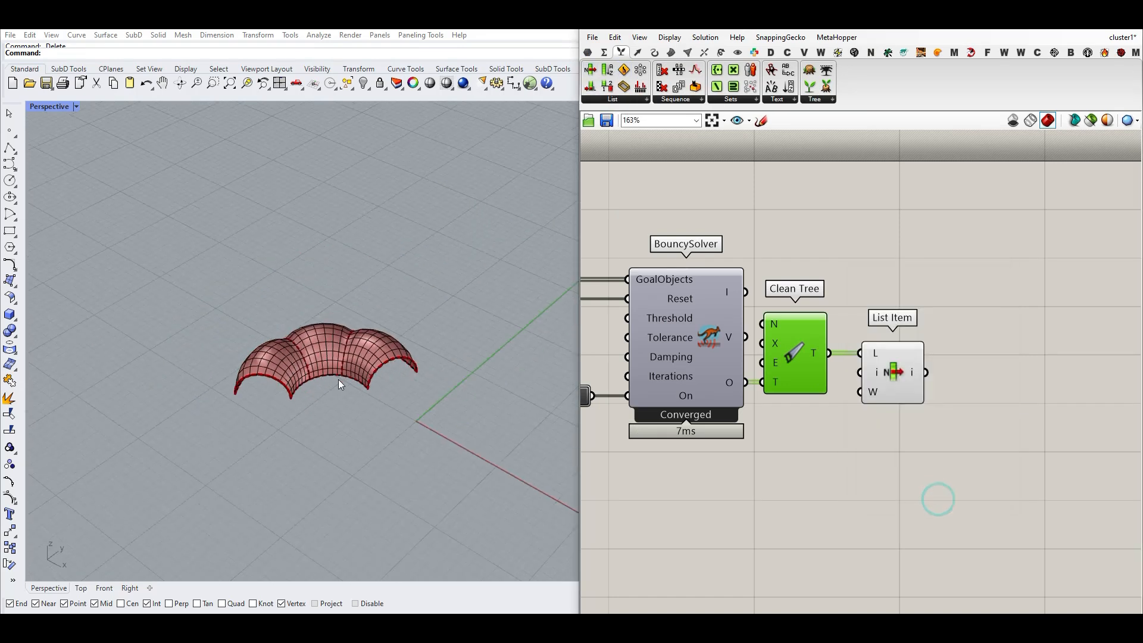
drag(340, 384, 326, 338)
scroll(327, 338, up, 3)
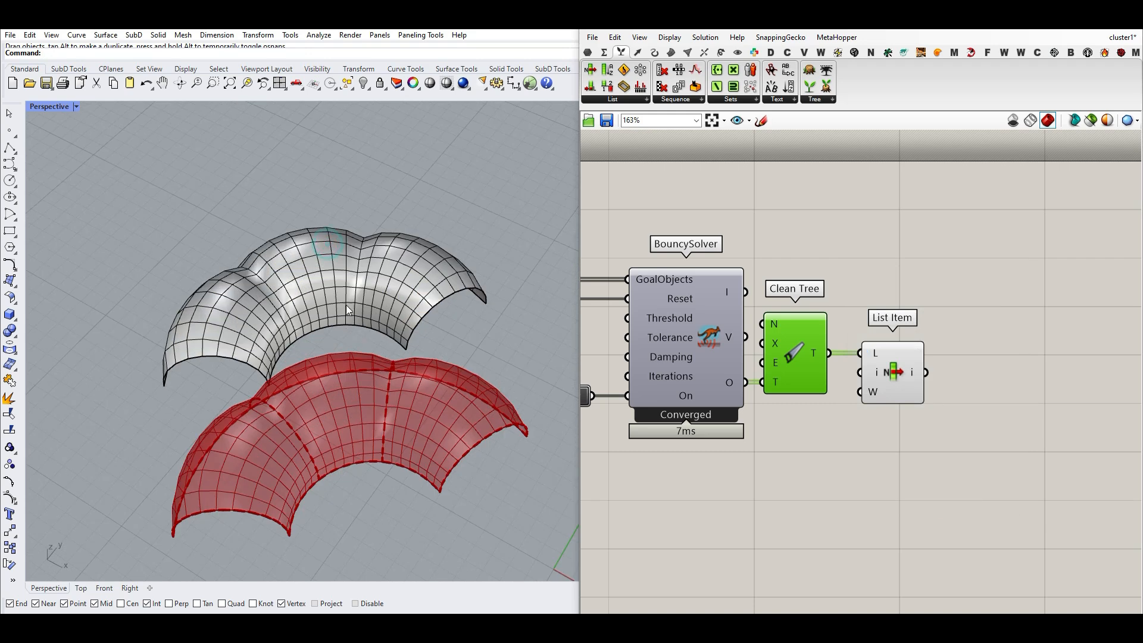
Undo the move and the bake of the List Item's mesh.
key(ctrl+z)
key(ctrl+z)
scroll(372, 280, down, 3)
scroll(377, 312, up, 5)
shift+right_drag(376, 312, 348, 250)
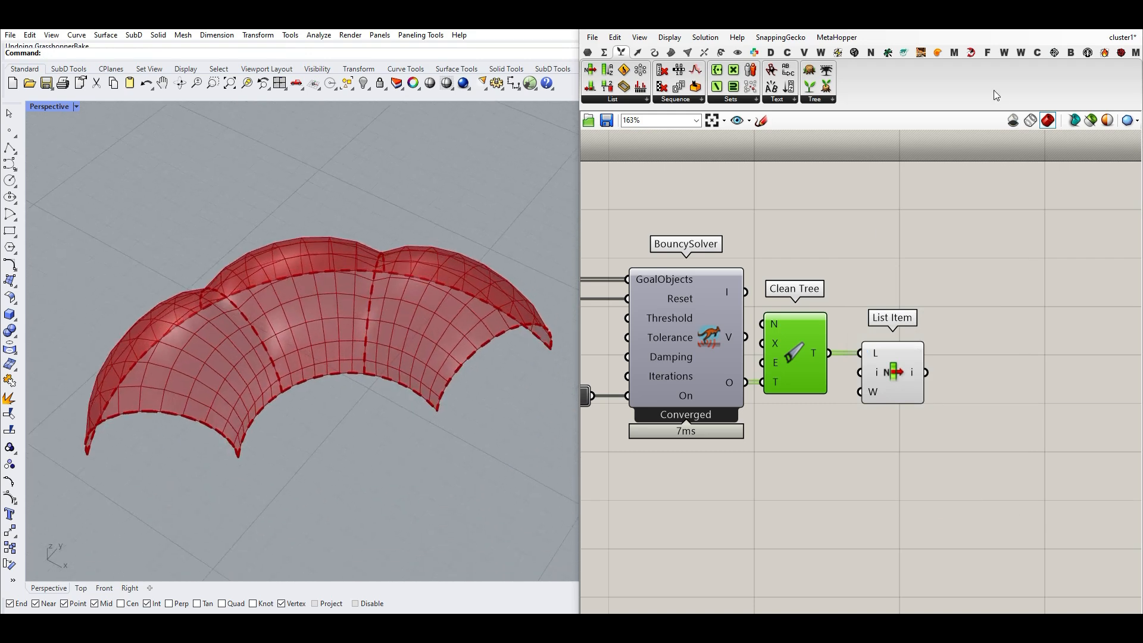
Add Weaverbird's Catmull-Clark Subdivision and connect the List Item output to its M input.
click(1004, 53)
drag(776, 70, 1005, 422)
scroll(1001, 438, up, 2)
drag(877, 336, 941, 366)
Add a panel containing 3 and connect it to the subdivision's L input.
double_click(838, 414)
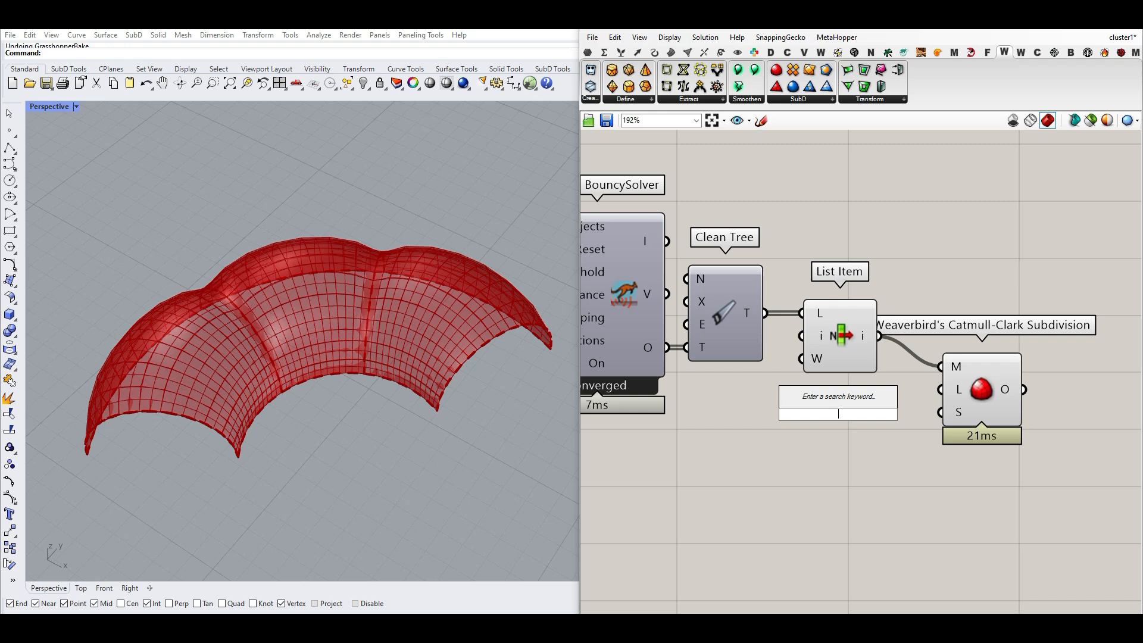
key(Return)
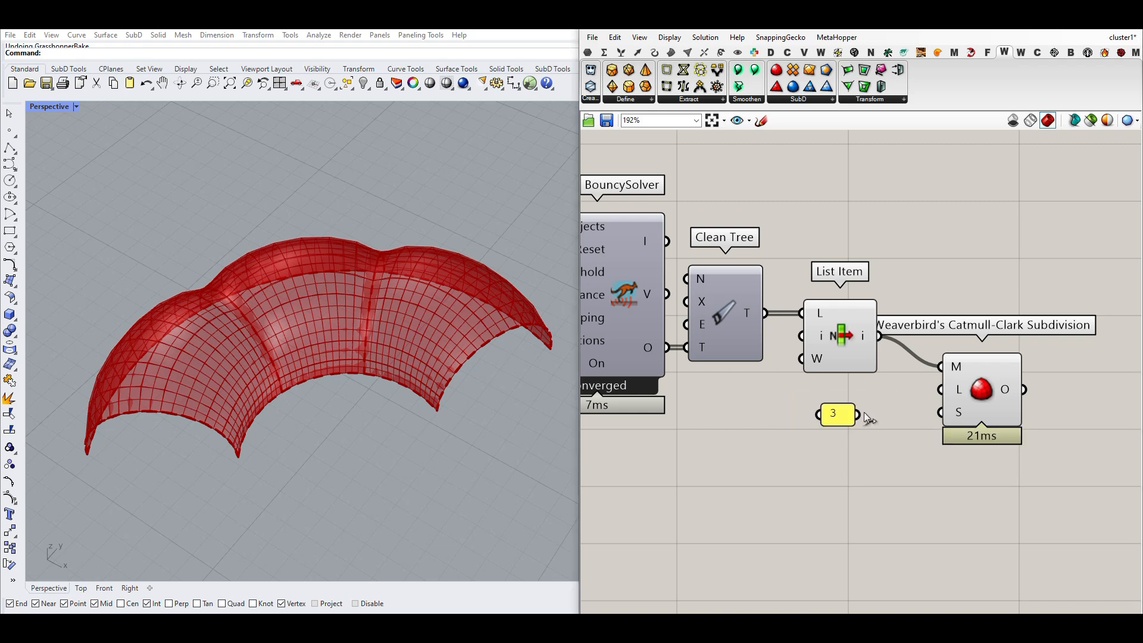
drag(930, 398, 940, 390)
Set the Catmull-Clark Subdivision's S input to Corner Fixed.
scroll(479, 358, up, 5)
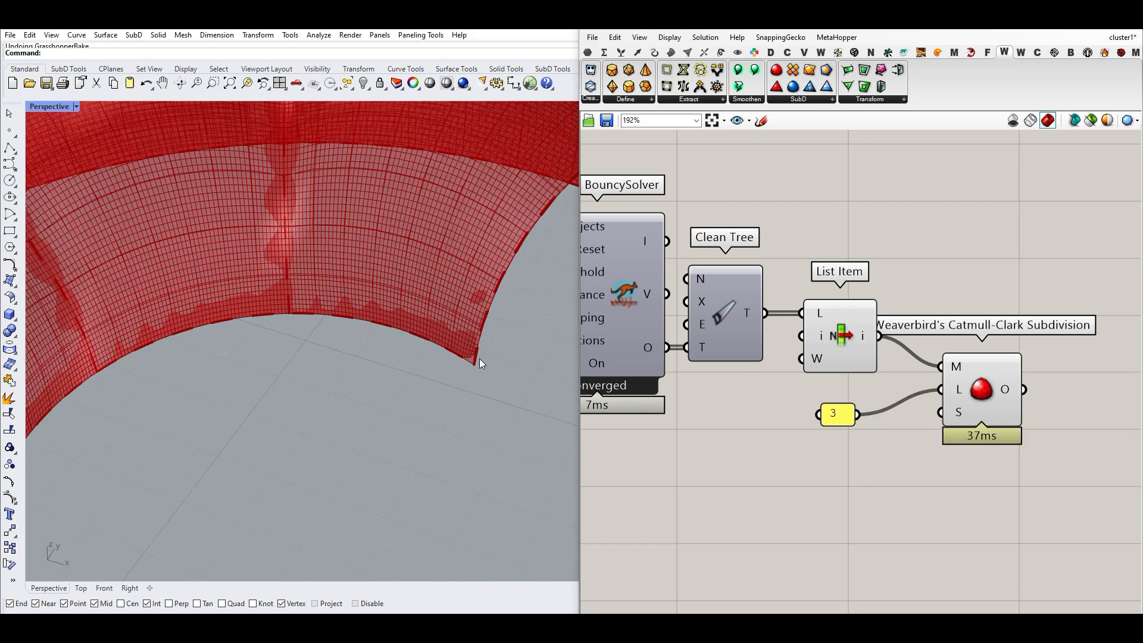
scroll(480, 361, up, 3)
right_click(955, 417)
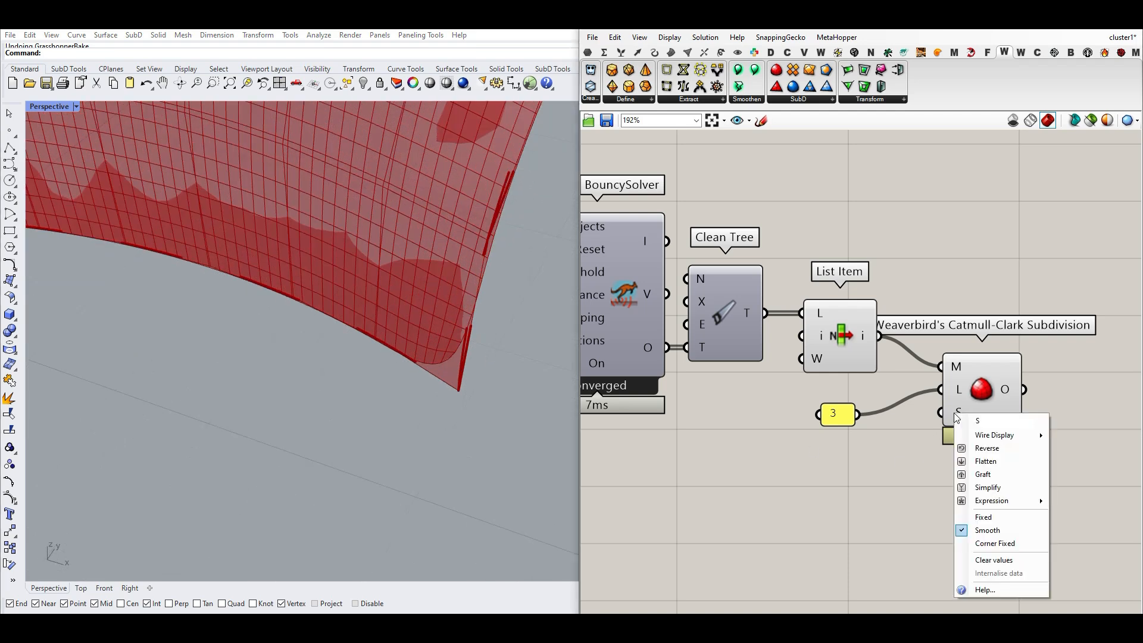
click(981, 544)
scroll(407, 333, down, 9)
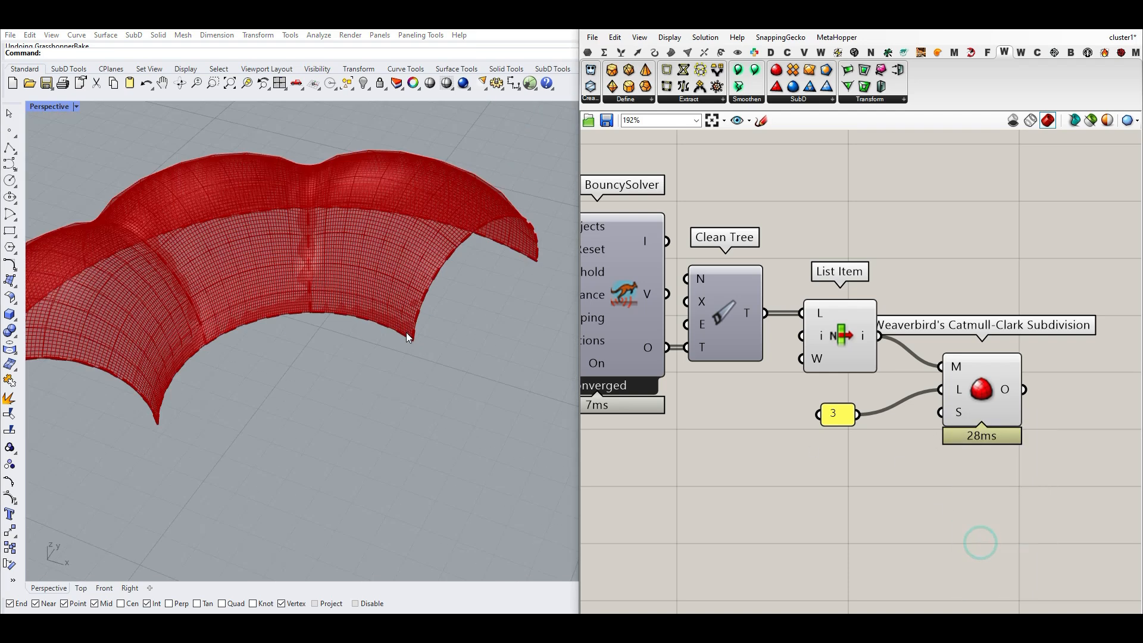
right_drag(409, 335, 420, 337)
scroll(668, 338, down, 3)
scroll(788, 351, down, 1)
Bake the subdivided mesh and move the baked copy away from the preview.
click(874, 377)
click(889, 492)
scroll(210, 281, down, 5)
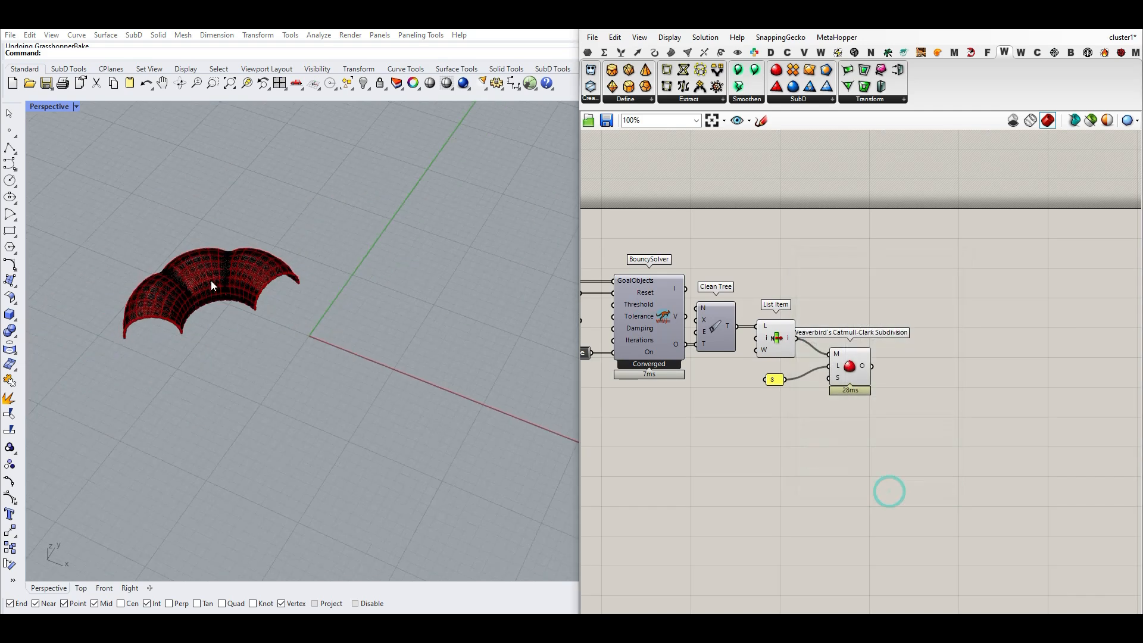
drag(265, 301, 413, 345)
scroll(349, 376, up, 6)
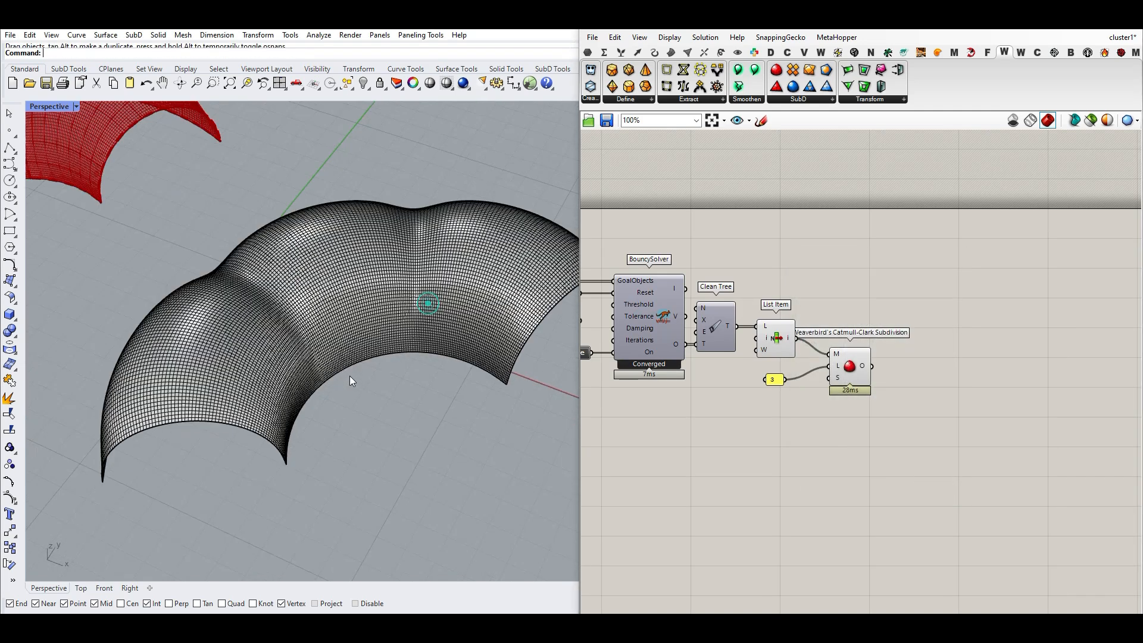
scroll(356, 368, down, 4)
Inspect the baked mesh in Rendered display mode and return the viewport to Shaded.
click(65, 106)
click(101, 177)
mouse_move(286, 344)
right_down()
mouse_move(332, 319)
mouse_move(277, 317)
mouse_move(256, 279)
right_up()
click(62, 106)
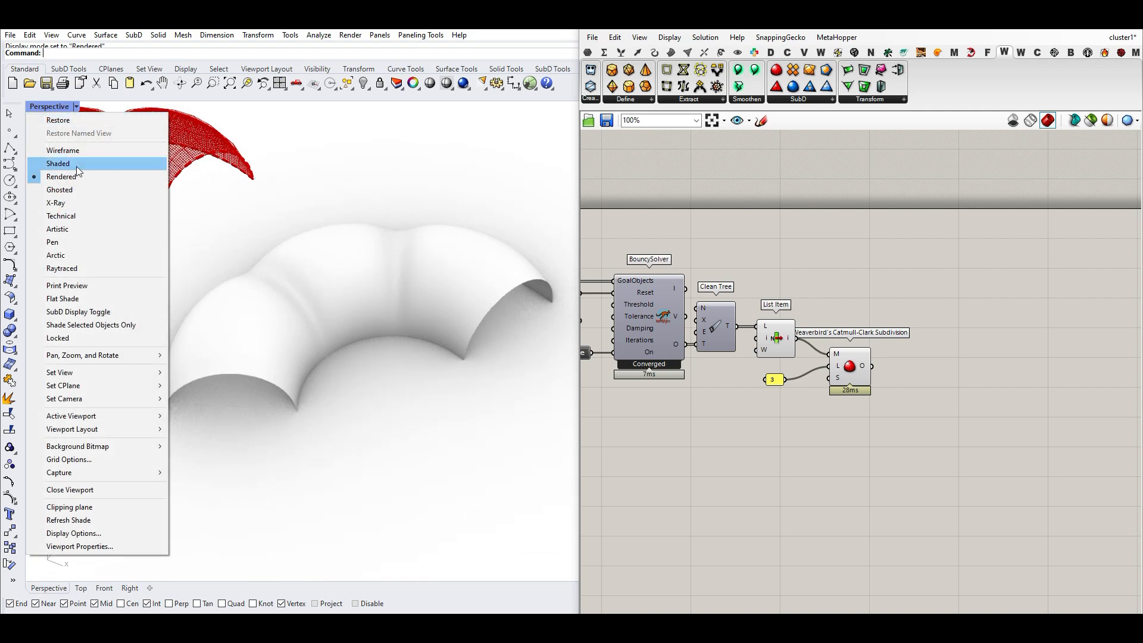
click(76, 166)
Delete the baked copy of the subdivided mesh.
click(285, 322)
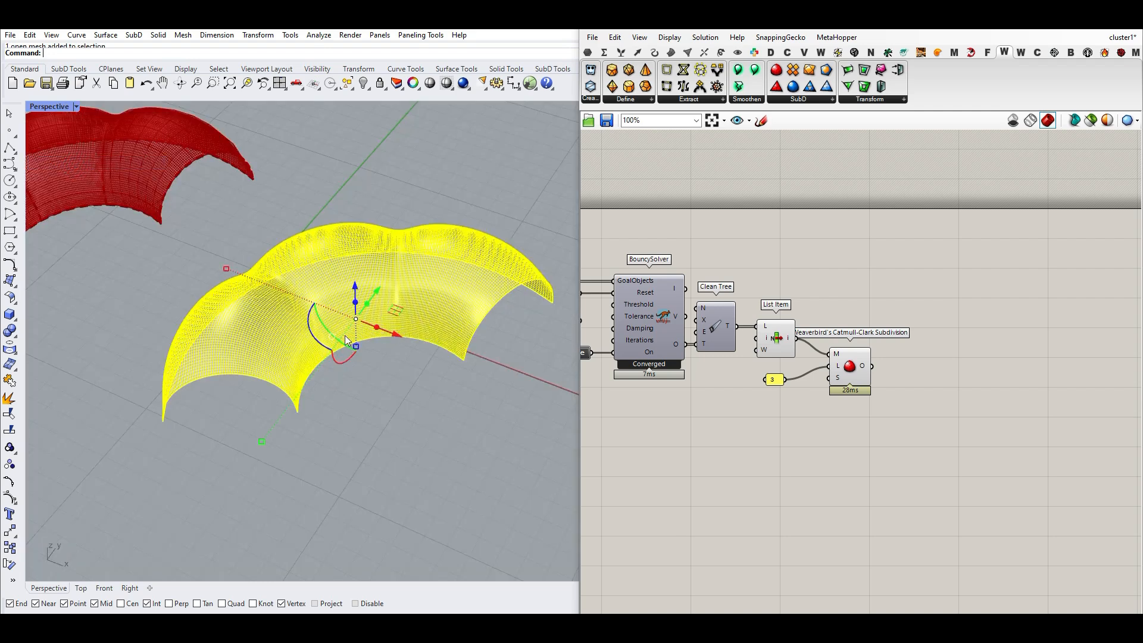
key(Delete)
scroll(332, 338, down, 7)
scroll(261, 279, up, 7)
scroll(926, 377, up, 3)
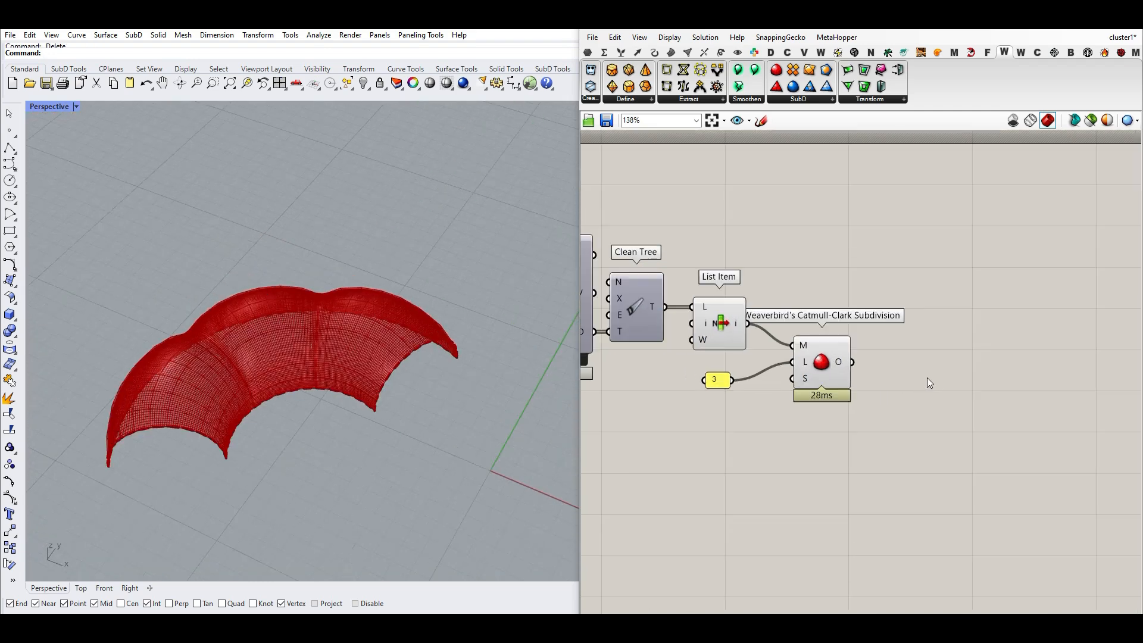
Add a Custom Preview component and connect the subdivision's O output to its G input.
click(737, 54)
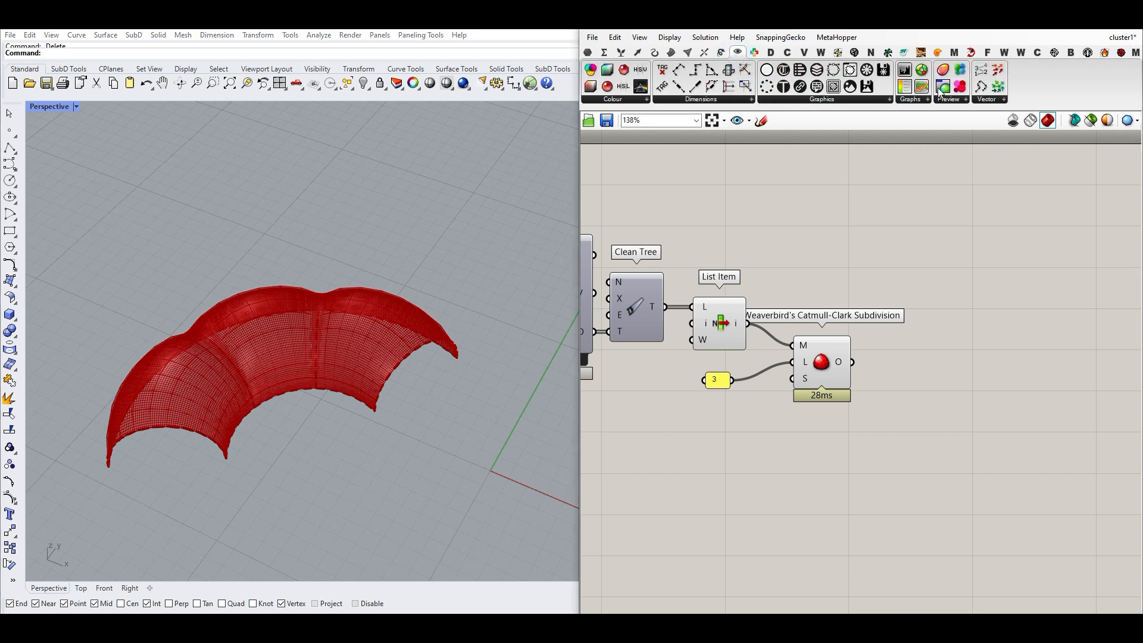
mouse_move(913, 357)
mouse_down()
mouse_move(915, 369)
mouse_move(893, 363)
mouse_up()
right_drag(859, 419, 886, 427)
Turn off the preview of the List Item and Catmull-Clark Subdivision components, and hide the preview mesh edges.
drag(879, 432, 796, 368)
middle_click(840, 294)
click(867, 315)
click(875, 270)
right_drag(755, 350, 847, 342)
right_click(840, 308)
click(848, 327)
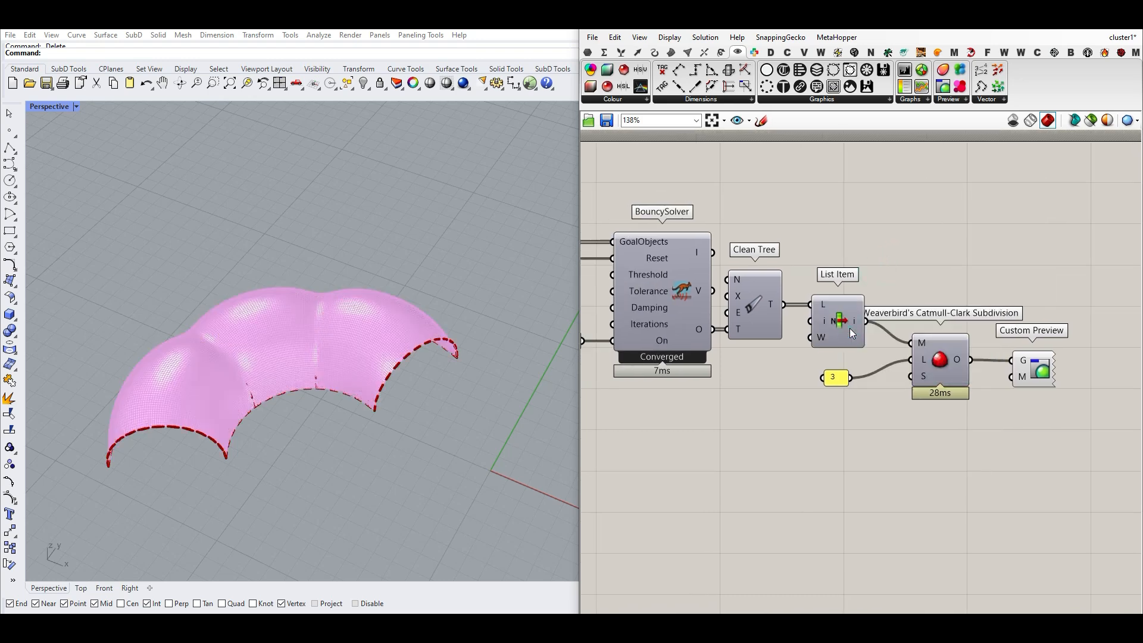
click(868, 265)
key(ctrl+m)
Set the Fix/Free cluster's Fix value to 2.
right_drag(781, 275, 814, 277)
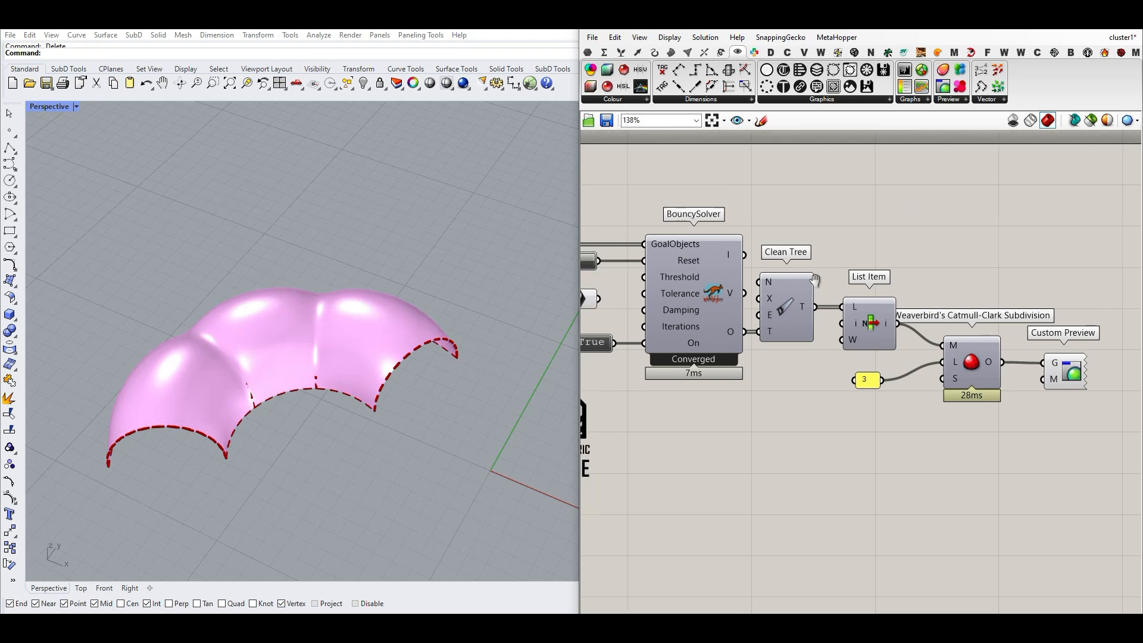
scroll(816, 278, down, 4)
right_drag(723, 309, 798, 297)
scroll(604, 272, up, 4)
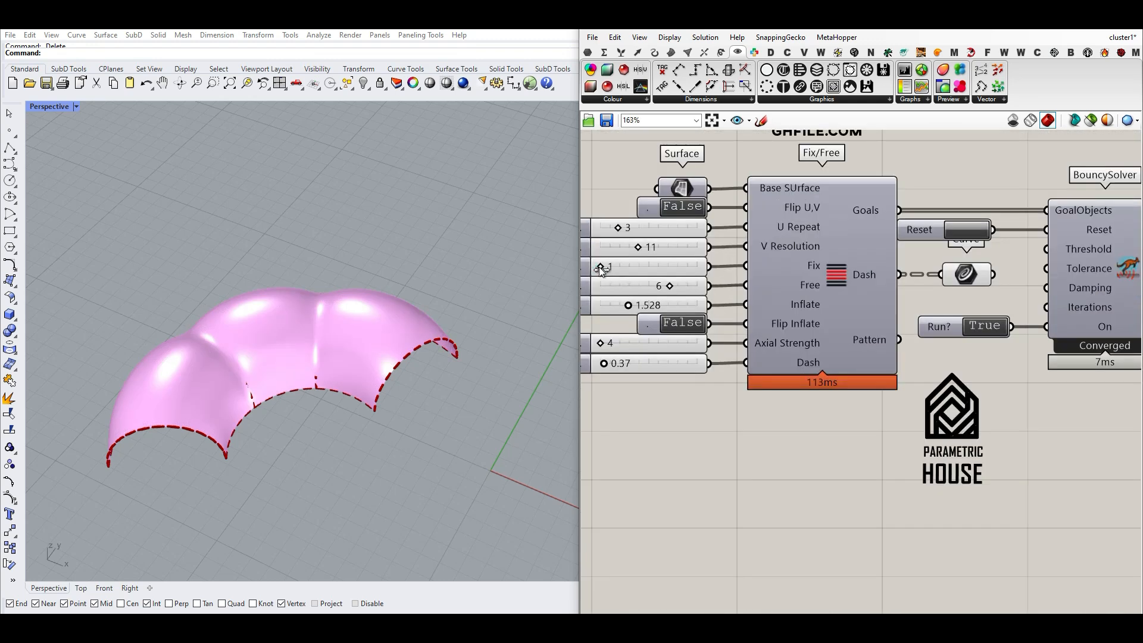
drag(601, 270, 610, 273)
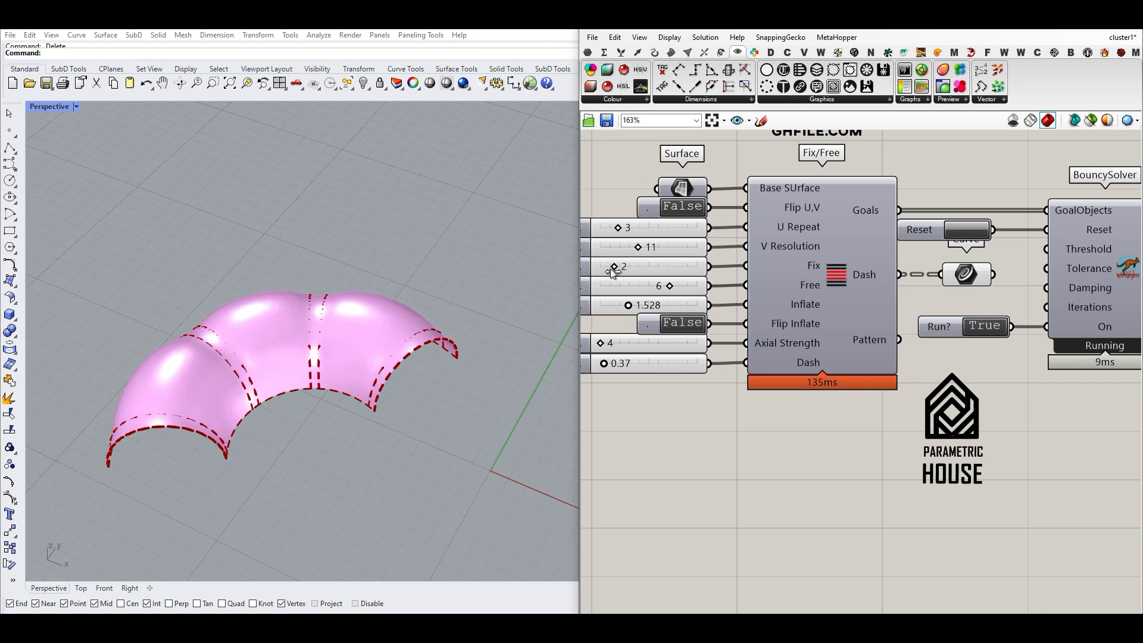
Set the cluster's Axial Strength to 25 and raise Inflate through 2.179 to 5.300.
drag(629, 310, 643, 312)
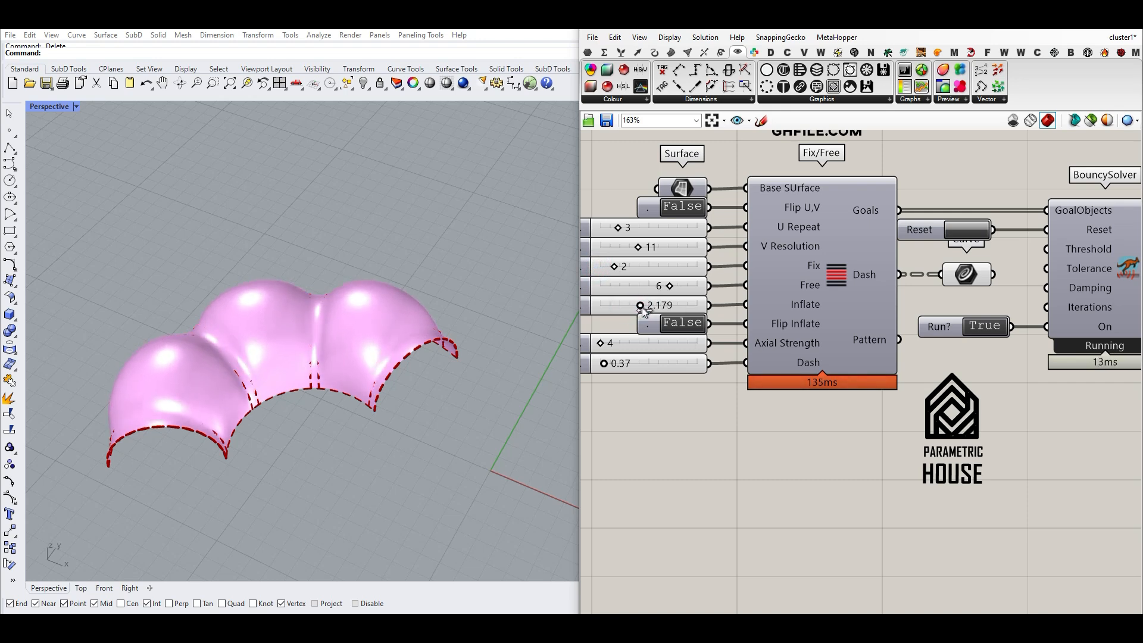
drag(606, 345, 623, 343)
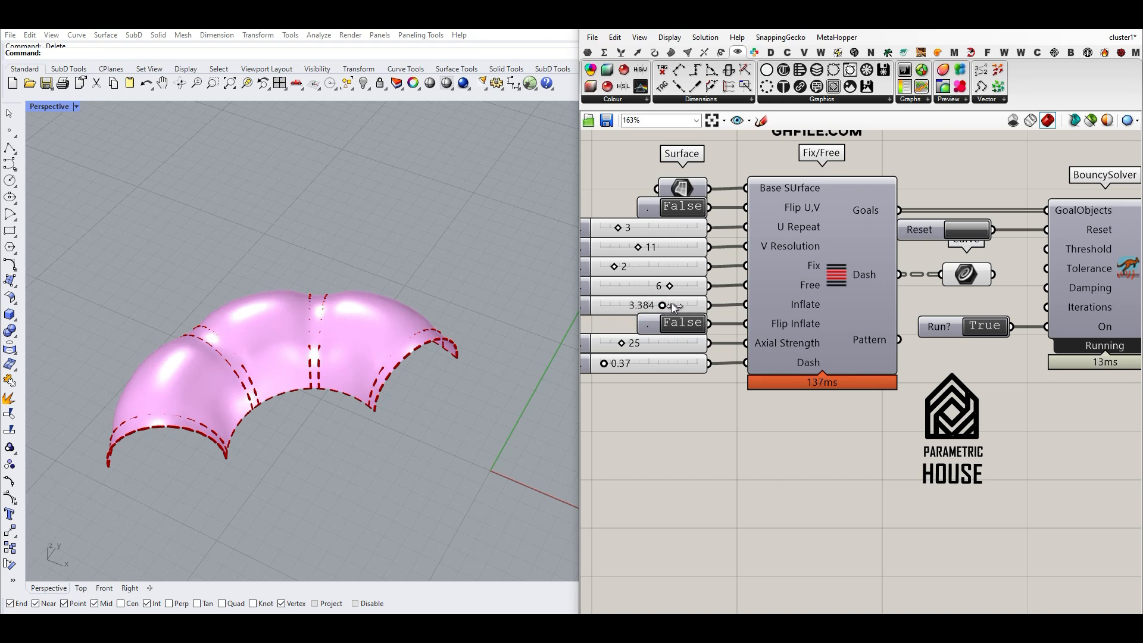
drag(692, 305, 714, 306)
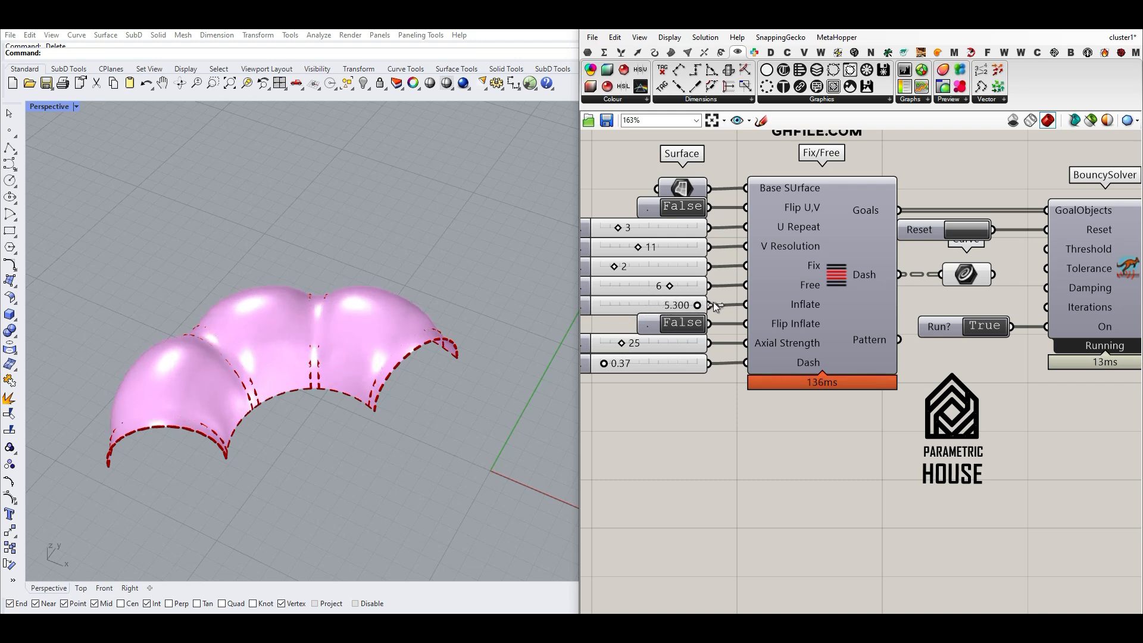
Extend the Inflate slider's maximum to 8.300 and set Inflate to 8.300.
double_click(585, 307)
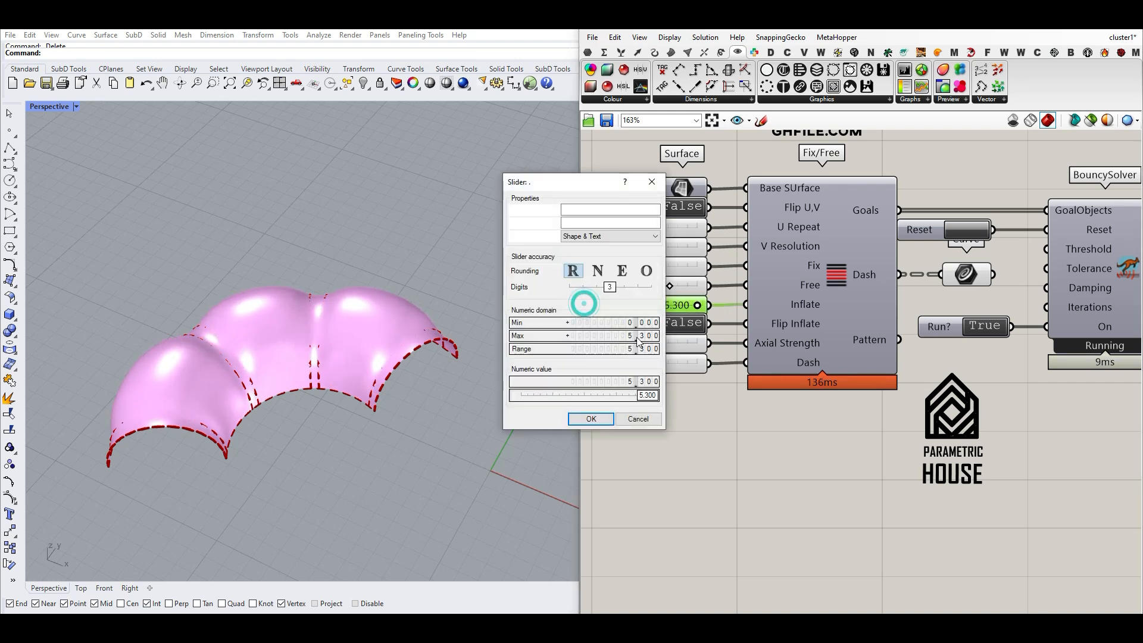
click(592, 418)
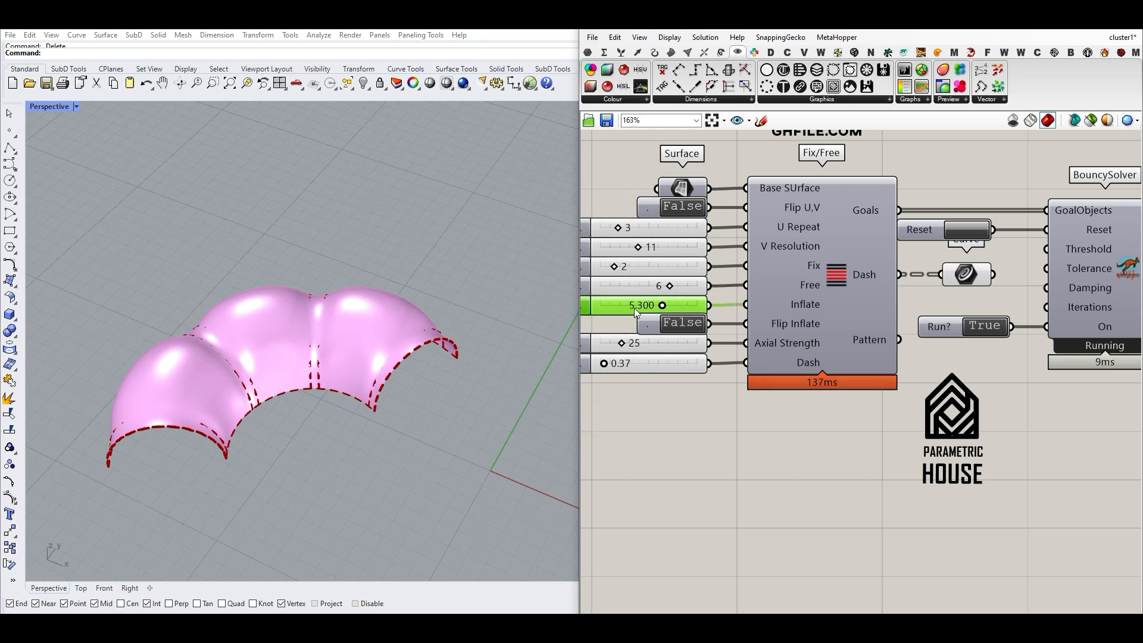
drag(676, 309, 700, 308)
scroll(474, 300, down, 7)
right_drag(473, 298, 370, 286)
scroll(304, 304, up, 8)
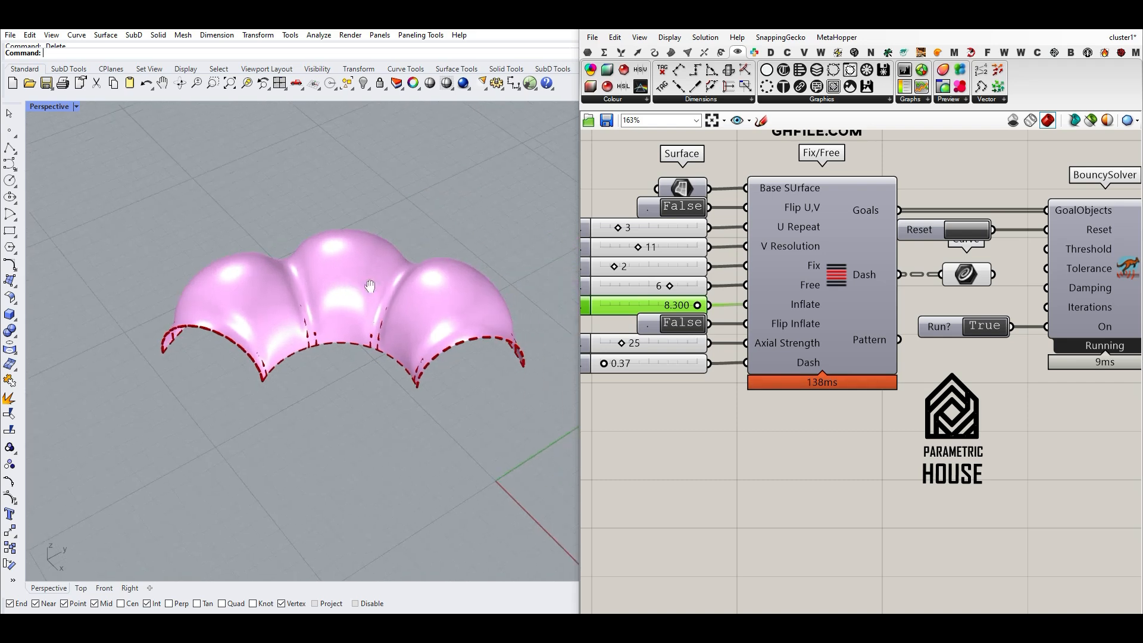
Set the Fix/Free cluster's Flip U,V toggle to True.
double_click(680, 208)
double_click(681, 208)
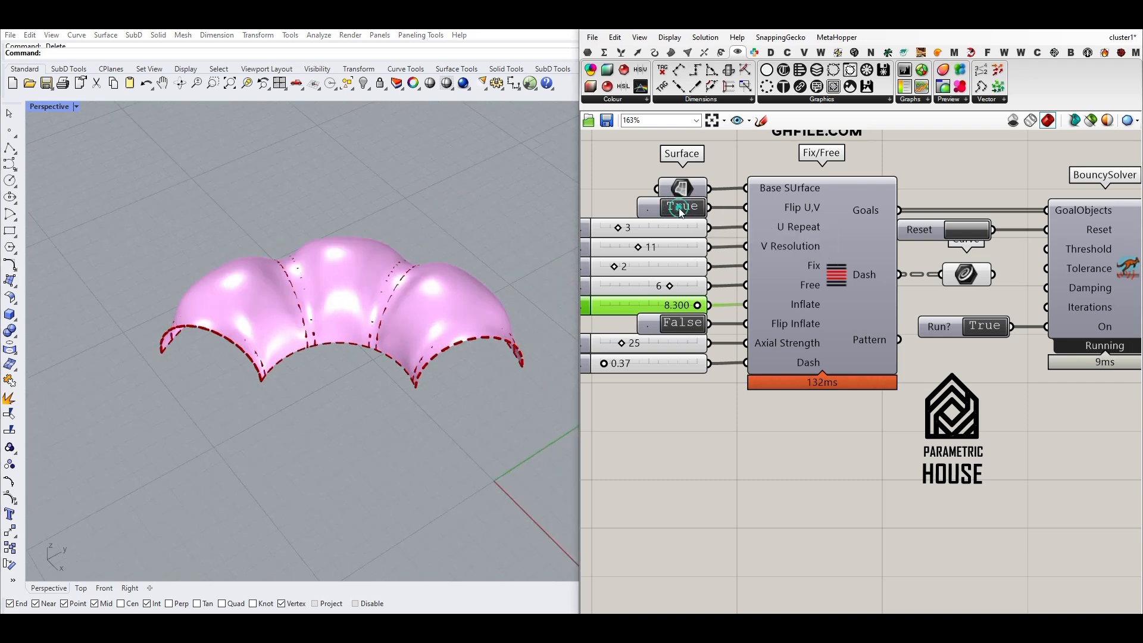
right_drag(332, 358, 470, 295)
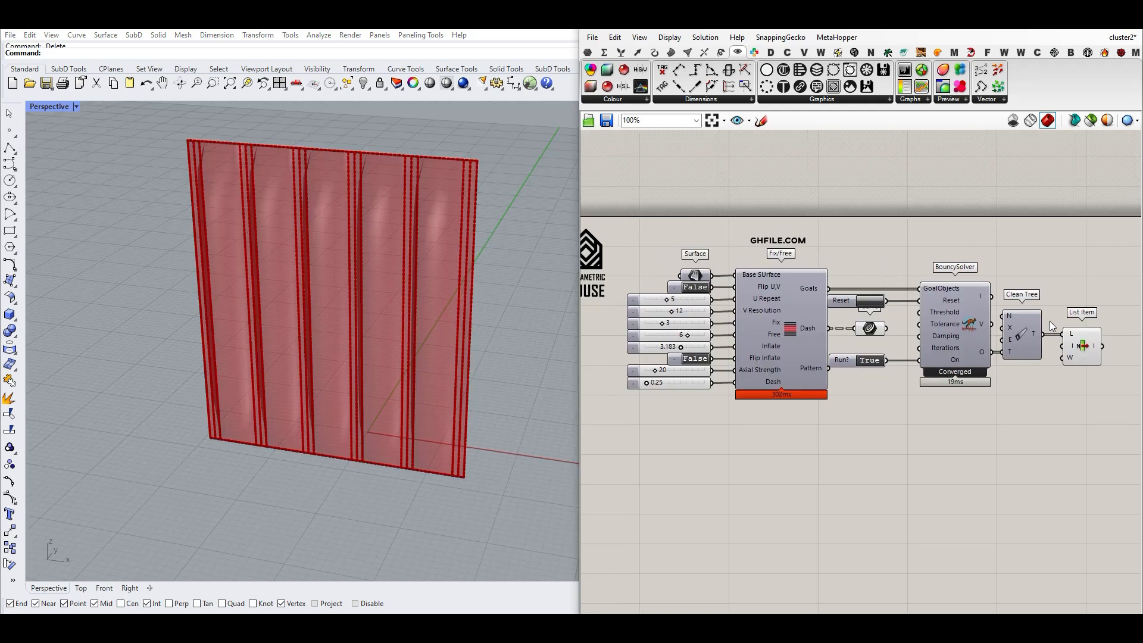
Bake the List Item mesh with the default attributes and move the baked copy beside the red preview panel.
right_click(1091, 350)
click(1098, 365)
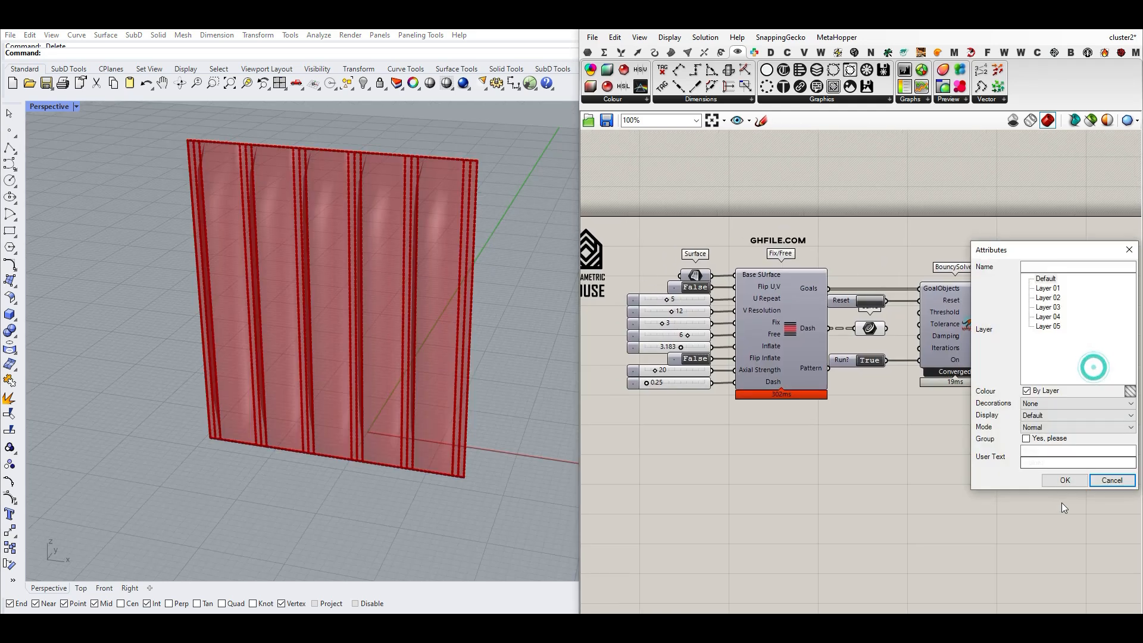
click(1065, 481)
scroll(323, 352, down, 5)
drag(350, 369, 440, 370)
scroll(446, 370, up, 5)
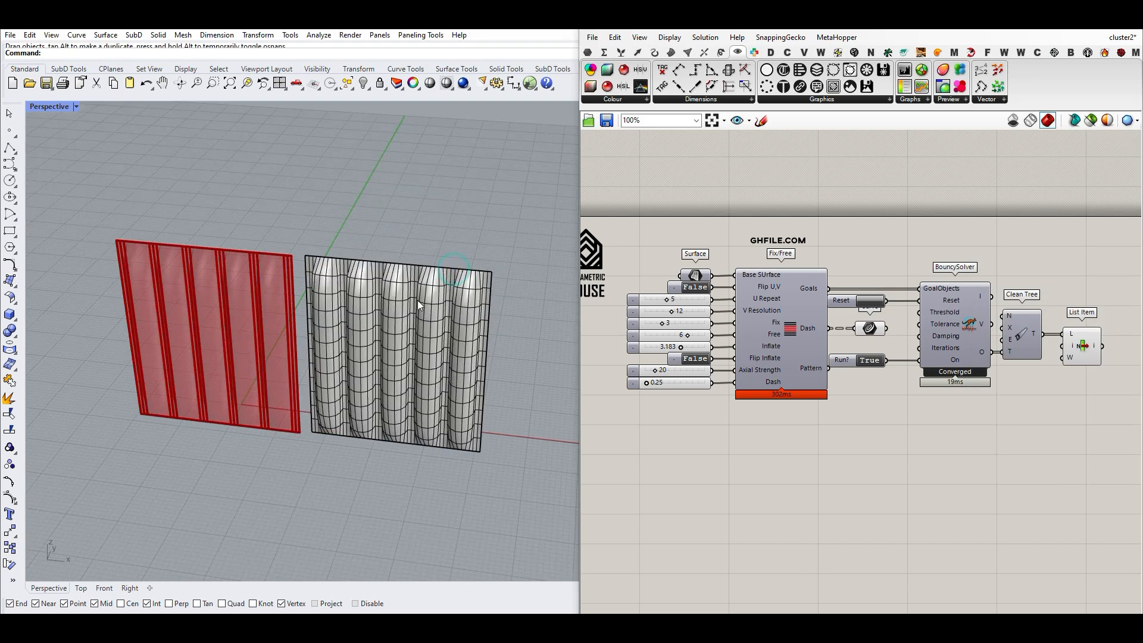
right_drag(435, 301, 448, 321)
Switch the vertical panel's Flip U,V toggle to True and back to False.
scroll(952, 371, up, 2)
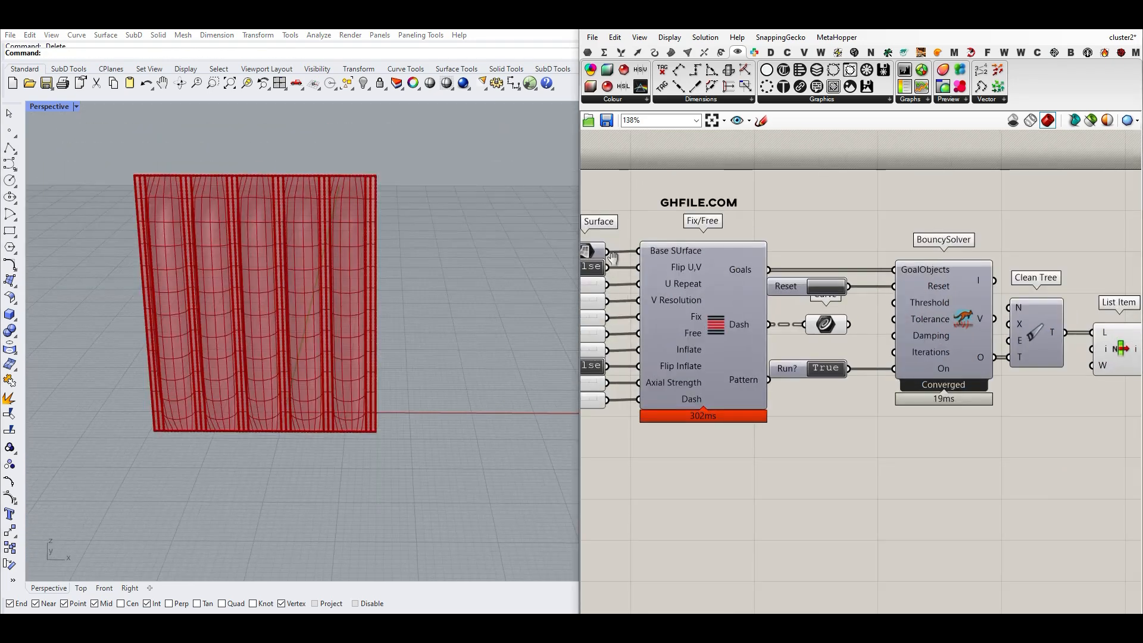
right_drag(952, 370, 1011, 381)
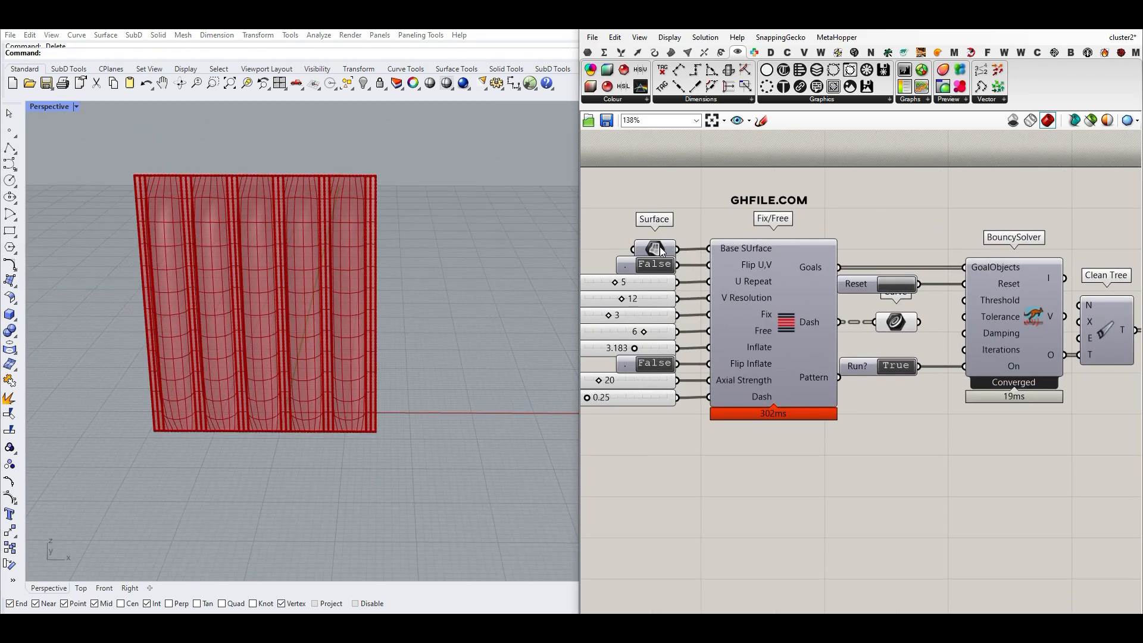
double_click(653, 265)
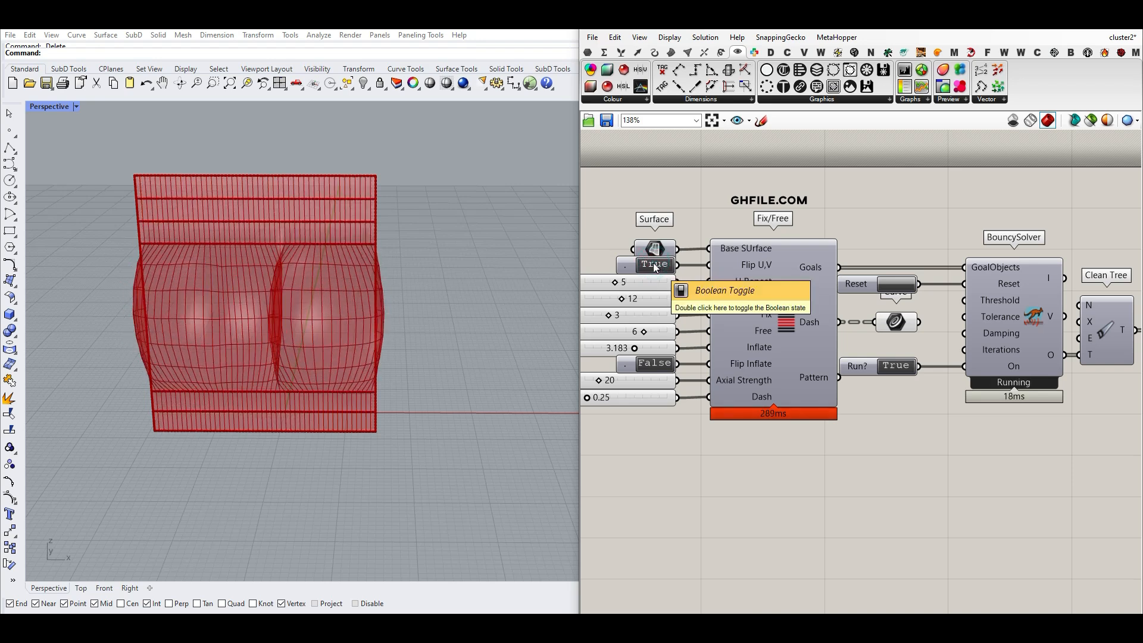
double_click(654, 265)
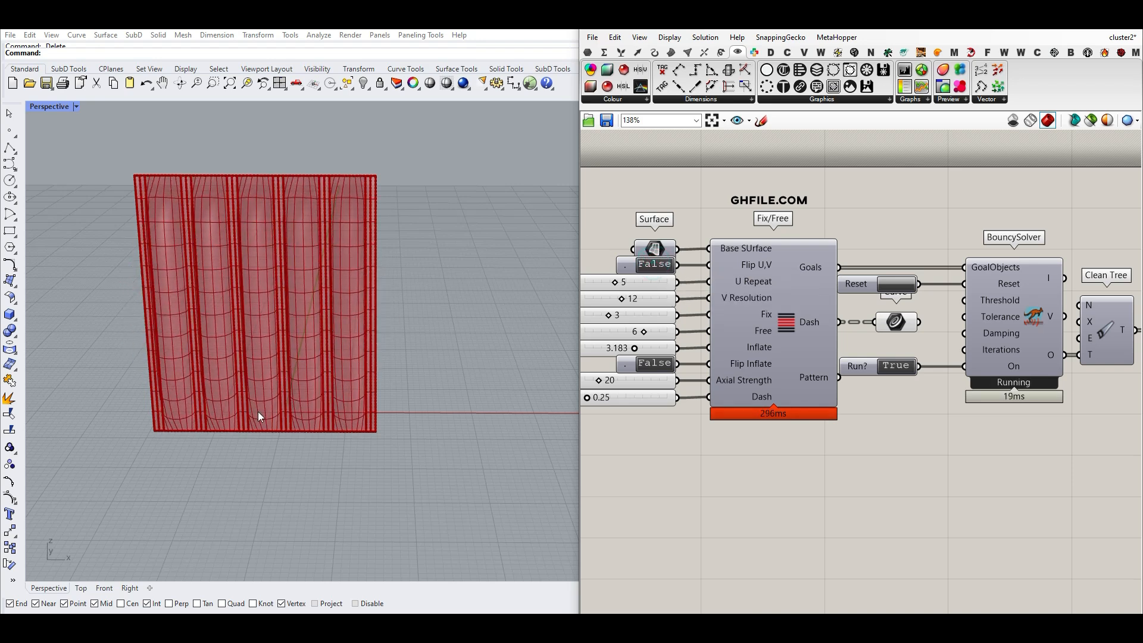
Set the cluster's U Repeat to 4, test the V Resolution and leave it at 12, resetting the solver after each change.
right_drag(681, 299, 845, 315)
scroll(845, 316, up, 1)
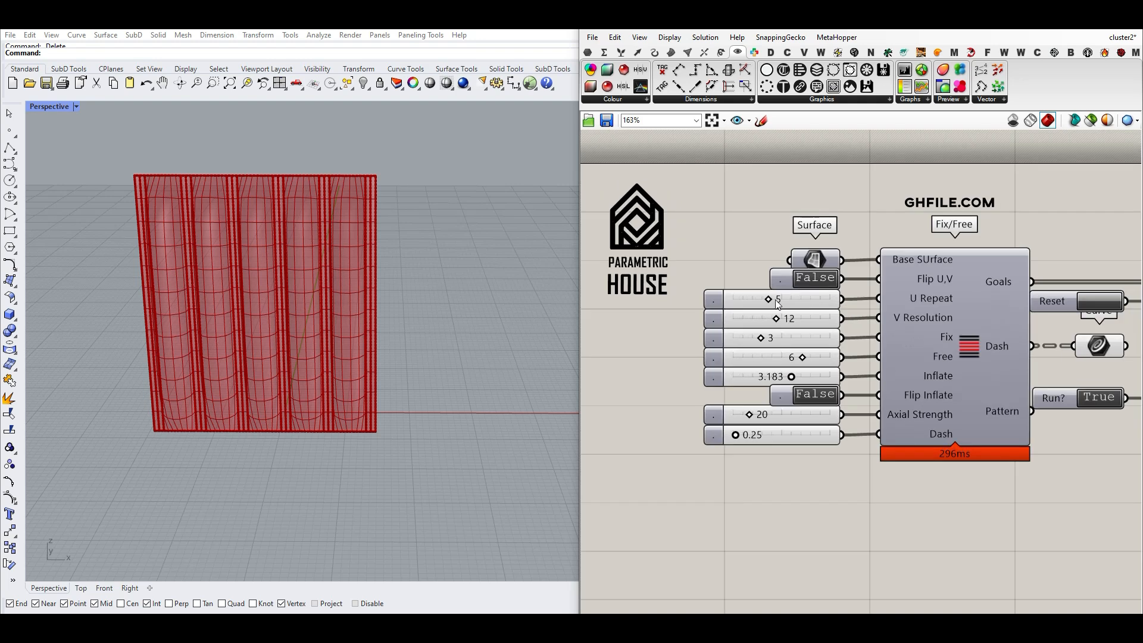
mouse_move(767, 298)
mouse_down()
mouse_move(743, 298)
mouse_move(766, 302)
mouse_up()
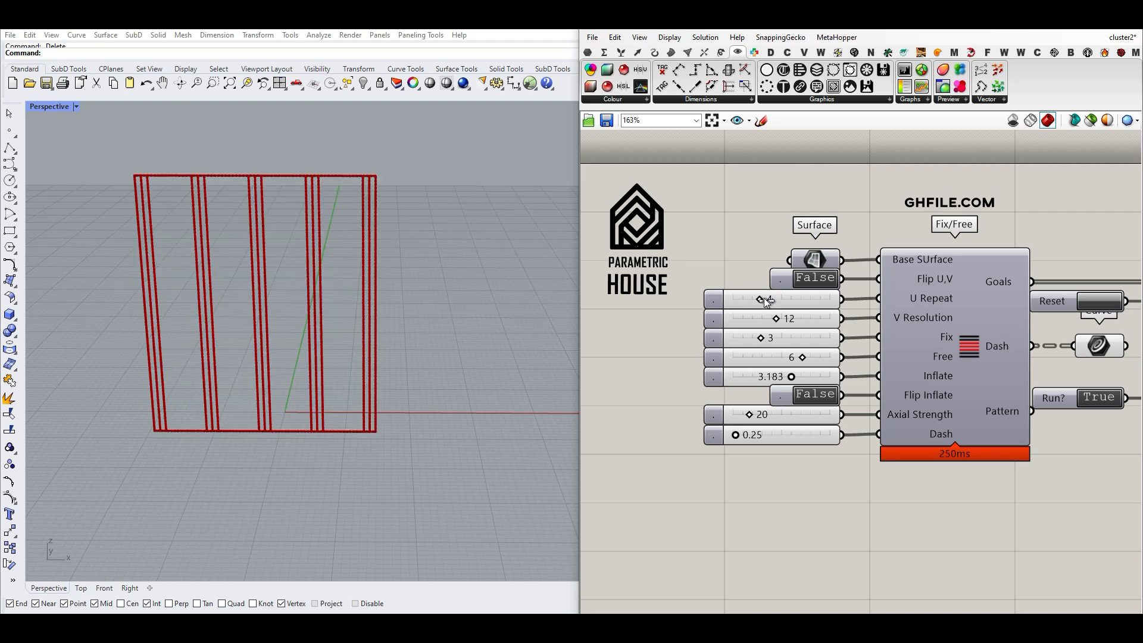
click(1116, 307)
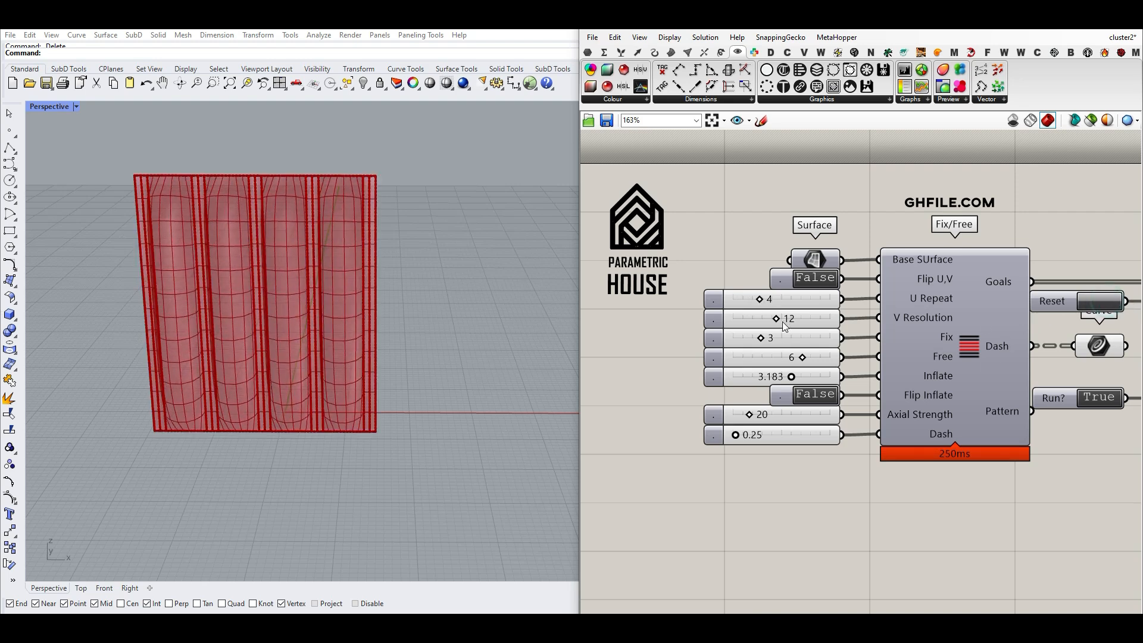
mouse_move(779, 315)
mouse_down()
mouse_move(761, 315)
mouse_move(783, 319)
mouse_up()
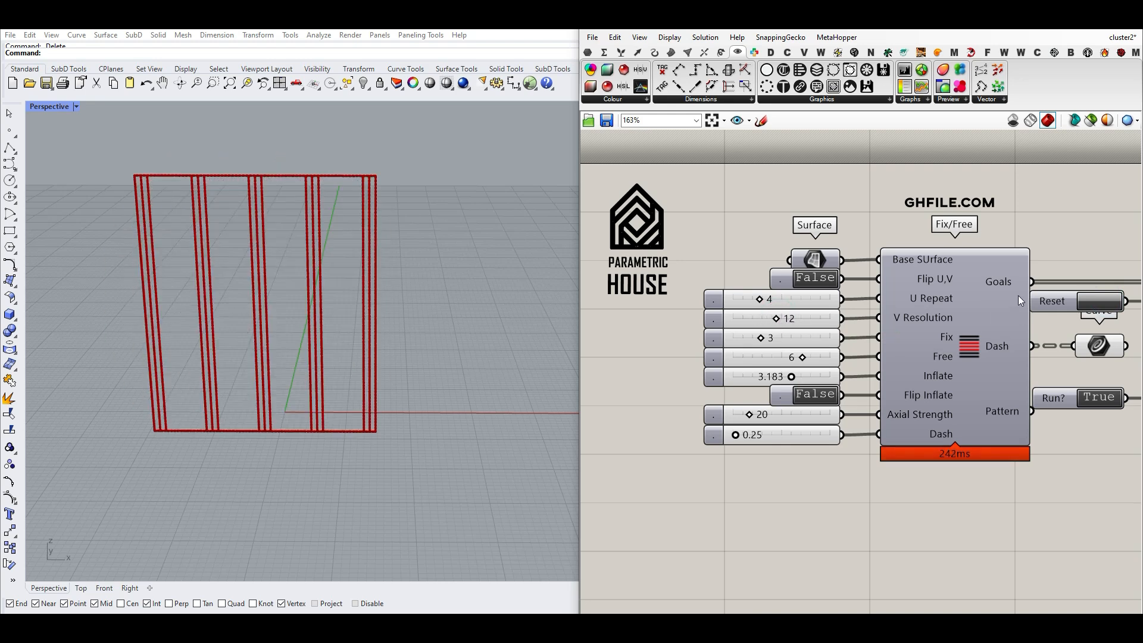
click(1094, 299)
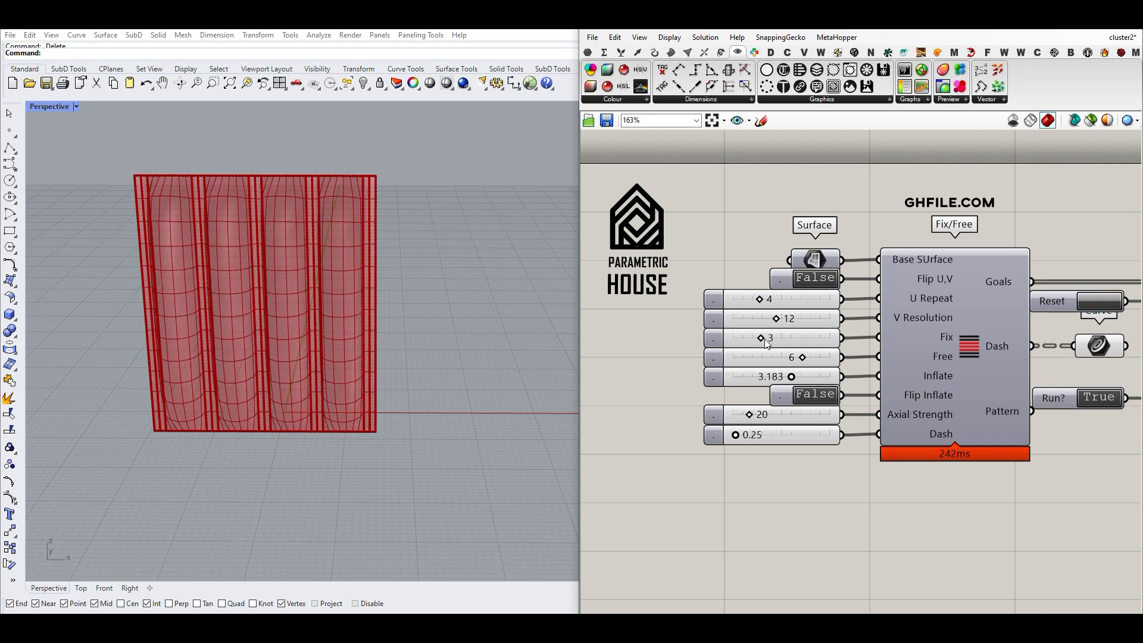
Set the cluster's Fix value to 1 and its Free value to 8.
drag(755, 341, 732, 338)
right_drag(280, 331, 258, 302)
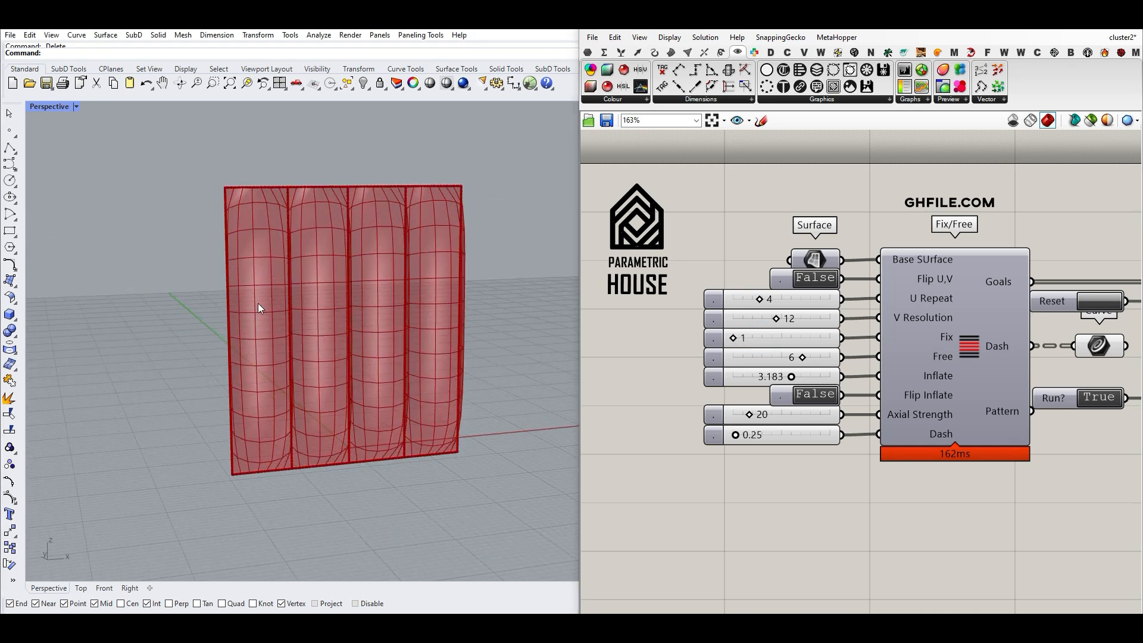
drag(801, 356, 832, 360)
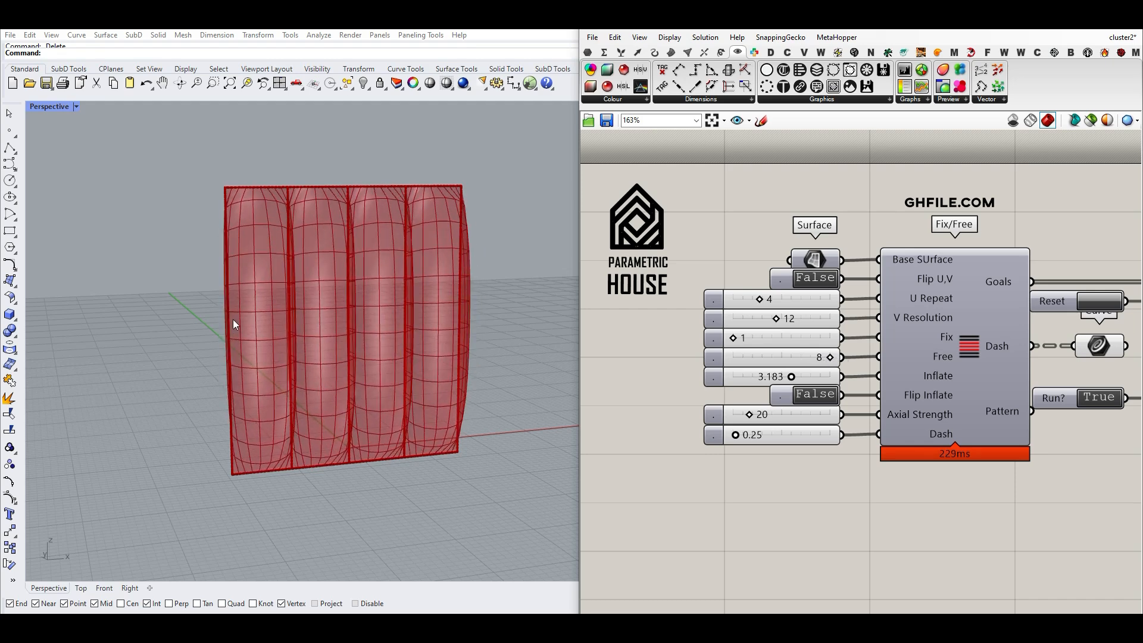
Raise the cluster's Fix value through 2 to 3, examining the fixed ribs up close.
scroll(209, 316, up, 5)
drag(731, 335, 744, 337)
scroll(263, 295, down, 5)
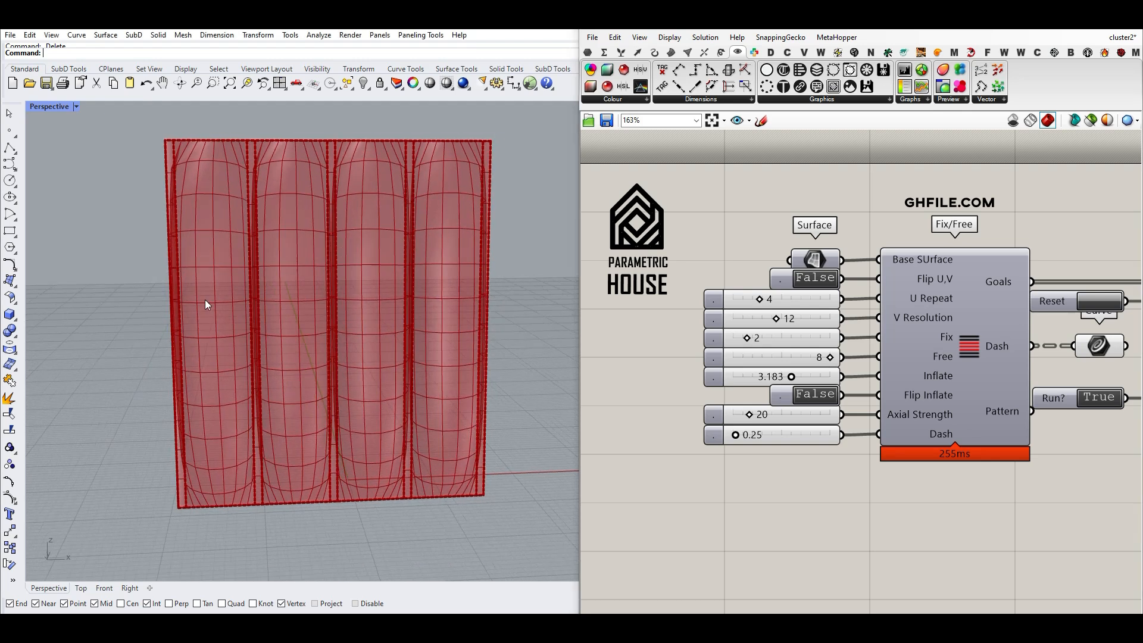
scroll(205, 300, up, 5)
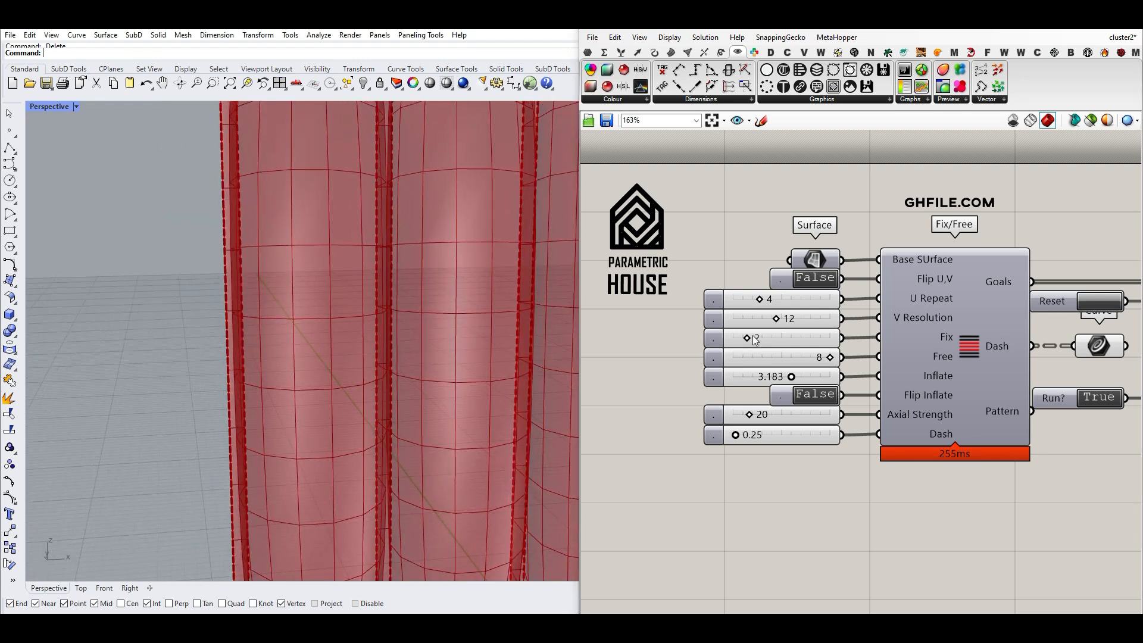
drag(759, 340, 762, 337)
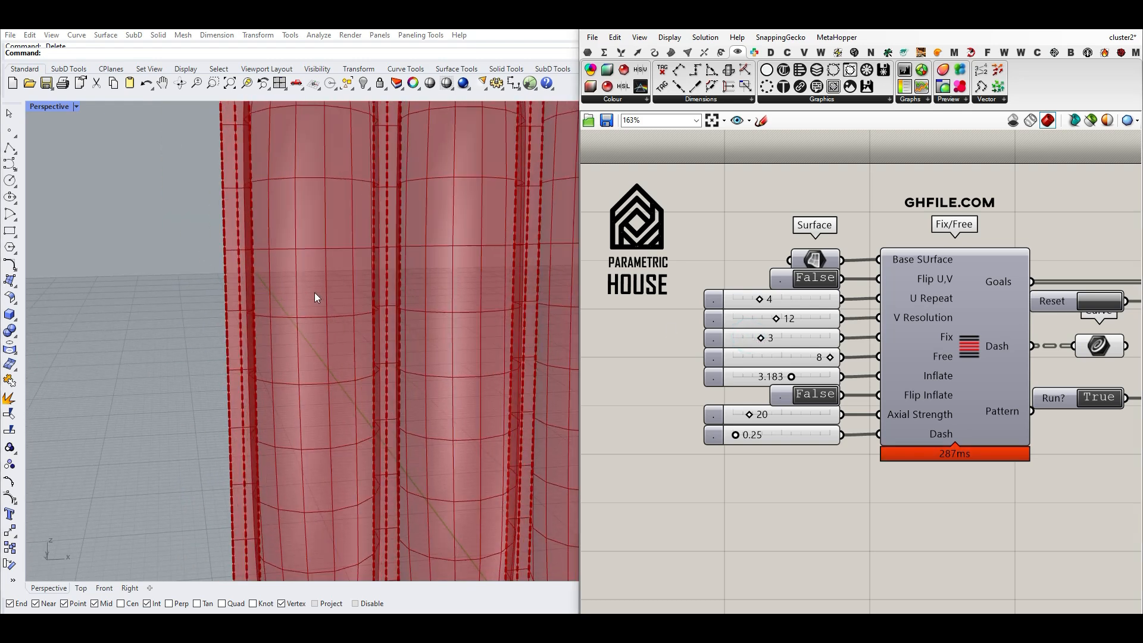
scroll(309, 298, down, 5)
scroll(306, 331, up, 3)
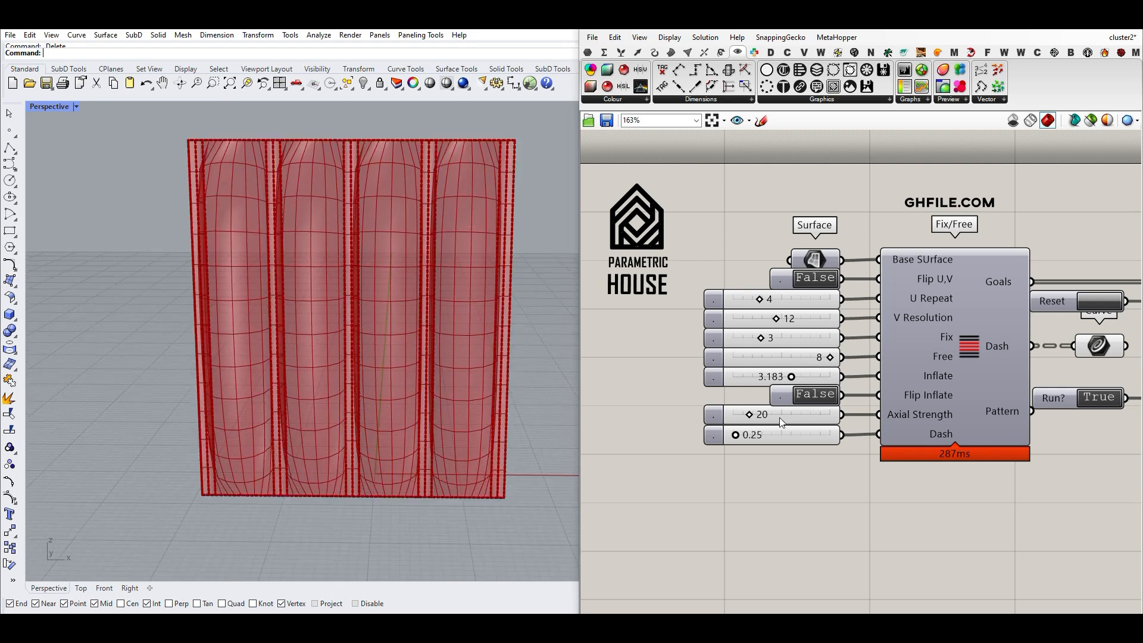
Set the cluster's Axial Strength to 28 and switch Flip Inflate to True.
drag(751, 417, 761, 418)
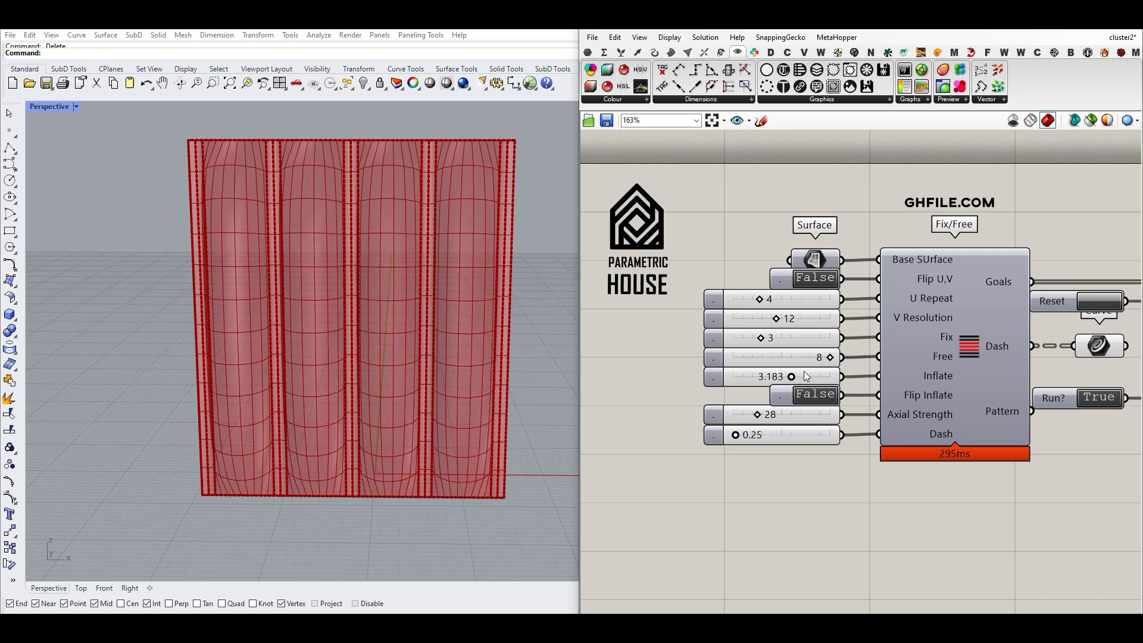
double_click(816, 394)
right_drag(477, 275, 371, 319)
scroll(293, 352, up, 7)
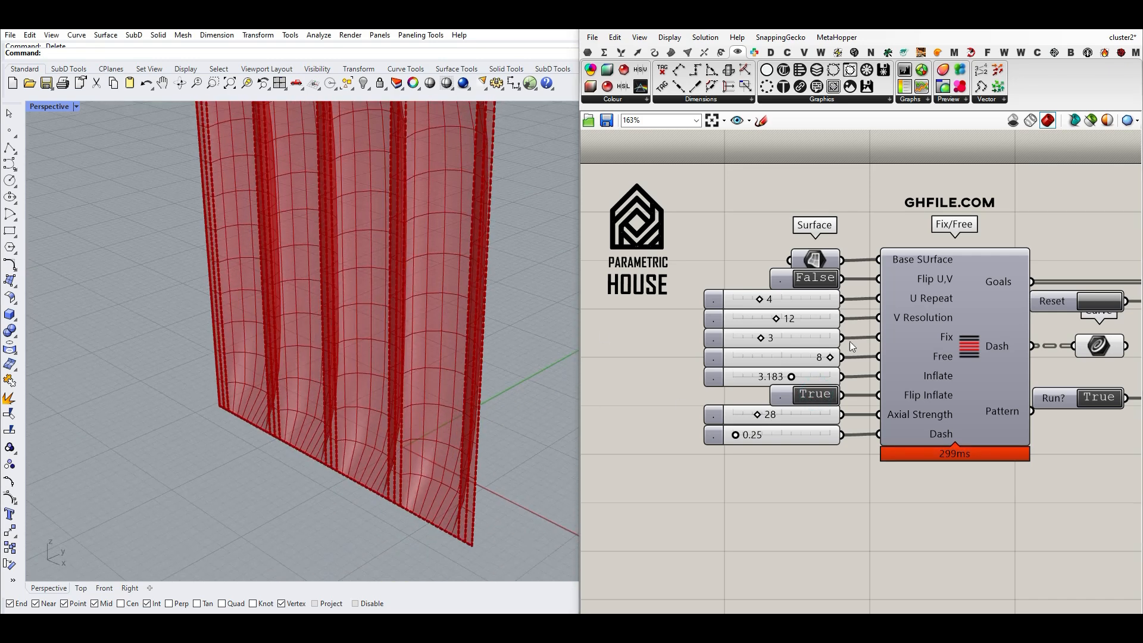
Bake the List Item mesh of the inward-inflated panel and move the baked copy away from the preview.
scroll(1057, 335, down, 3)
right_drag(1046, 338, 812, 338)
right_click(1074, 361)
click(1071, 379)
click(1066, 483)
scroll(323, 351, down, 8)
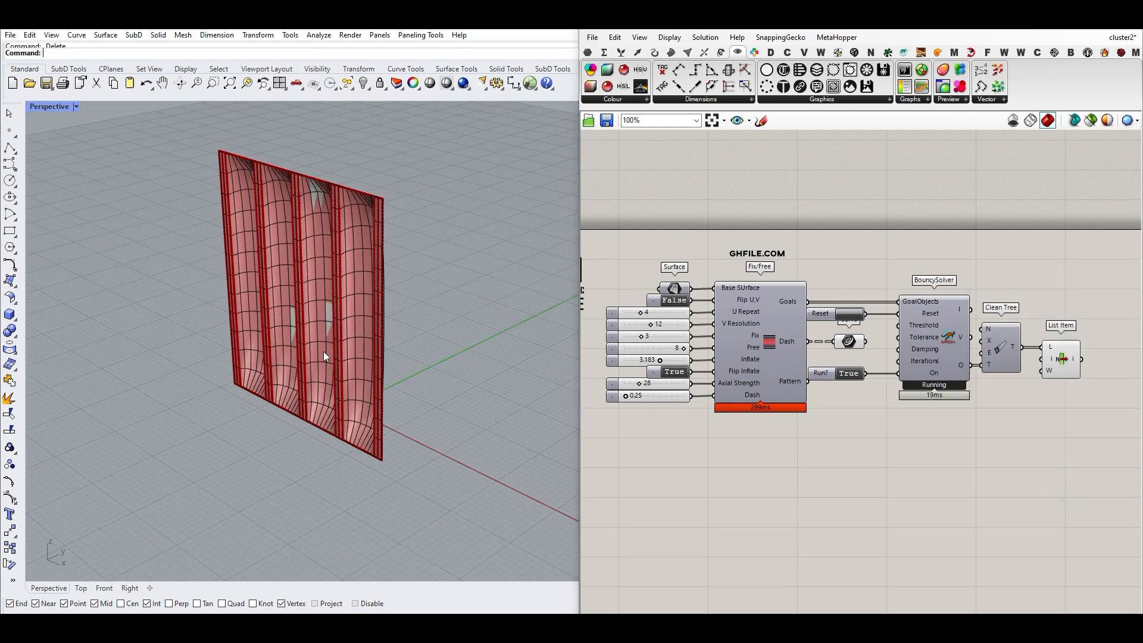
drag(331, 394, 199, 357)
click(230, 298)
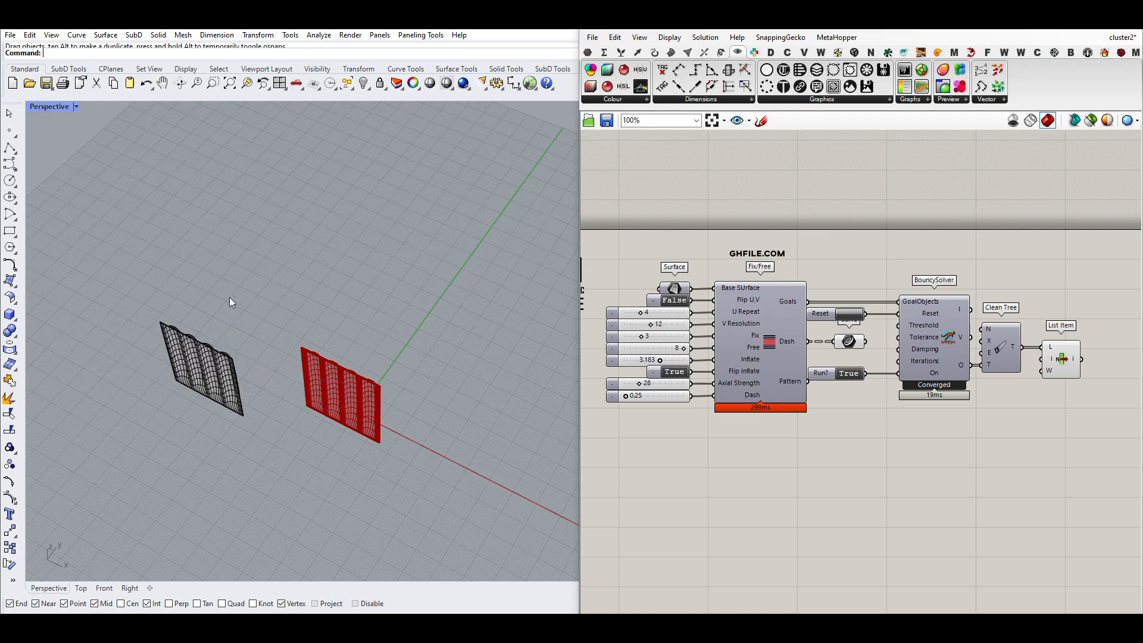
Inspect the baked panel mesh up close and delete it.
scroll(211, 365, up, 6)
right_drag(211, 365, 334, 356)
scroll(290, 305, up, 5)
click(296, 345)
key(Delete)
scroll(302, 381, down, 8)
scroll(339, 307, up, 5)
scroll(334, 356, up, 3)
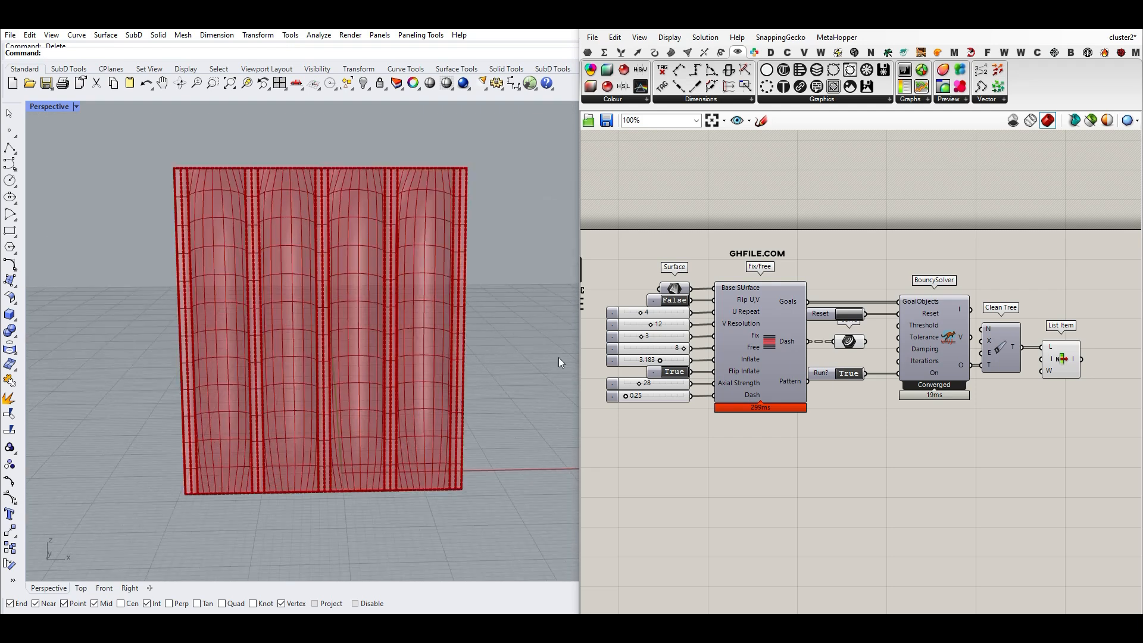
Bake the base surface from the Surface parameter and move the copy beside the inflated panel.
scroll(665, 383, up, 3)
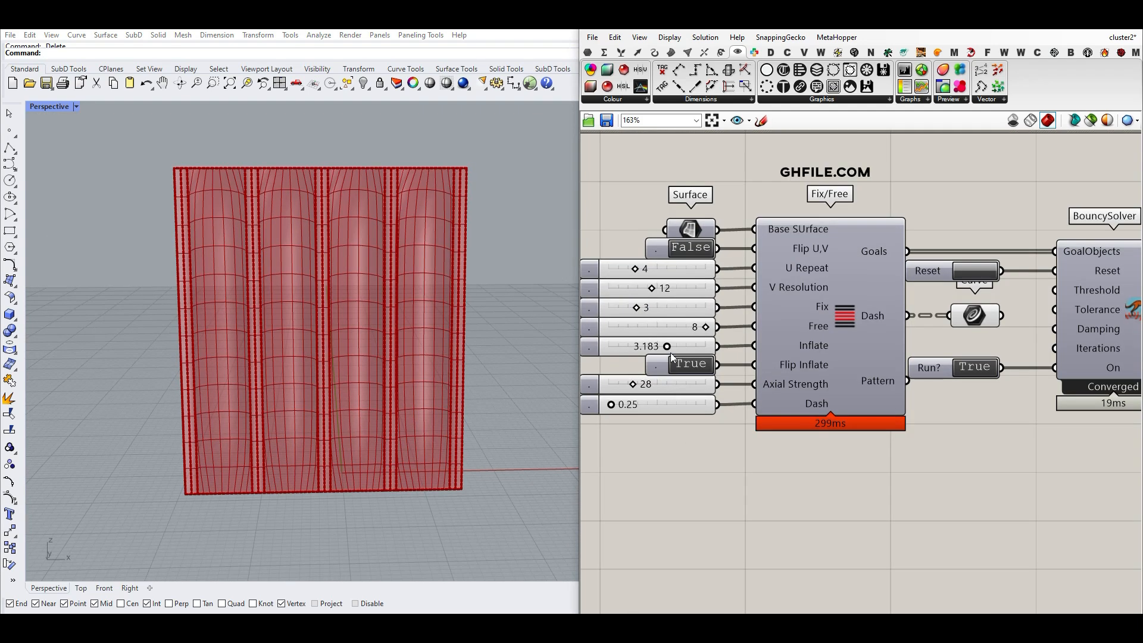
scroll(392, 317, down, 2)
right_drag(391, 316, 453, 336)
right_click(690, 231)
click(723, 273)
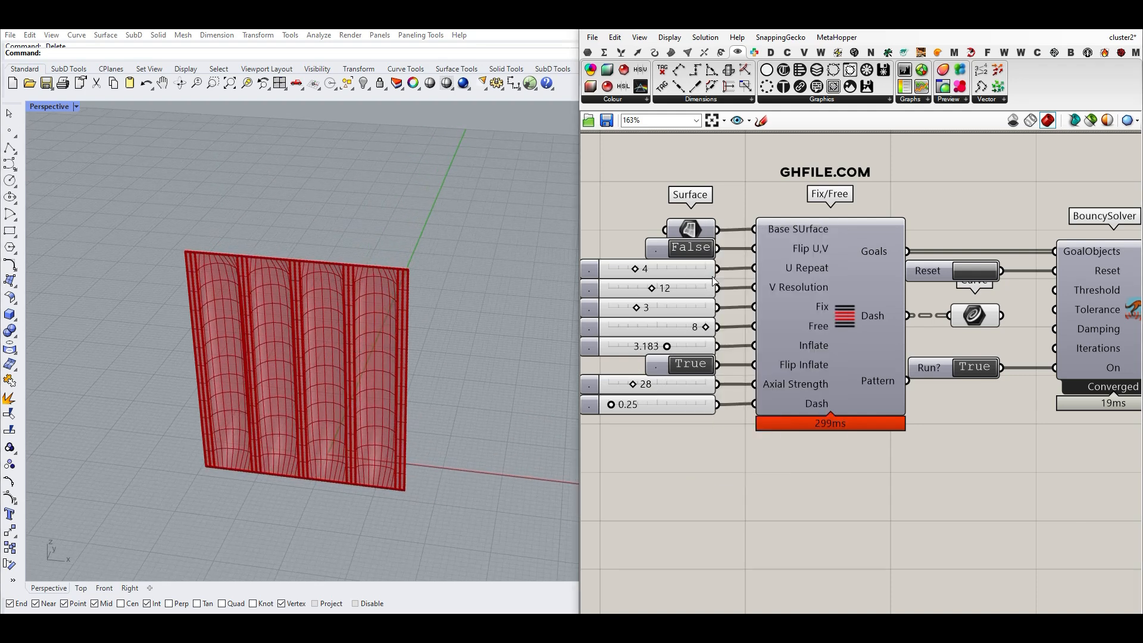
click(684, 387)
scroll(360, 384, down, 3)
drag(349, 391, 460, 308)
scroll(460, 308, up, 2)
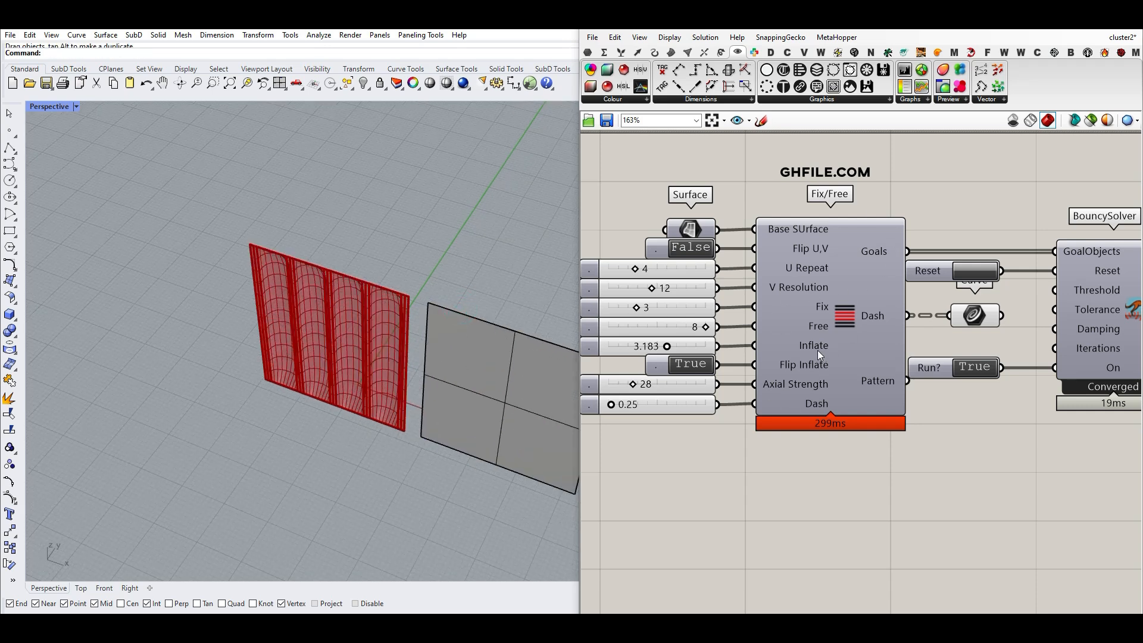
mouse_move(845, 310)
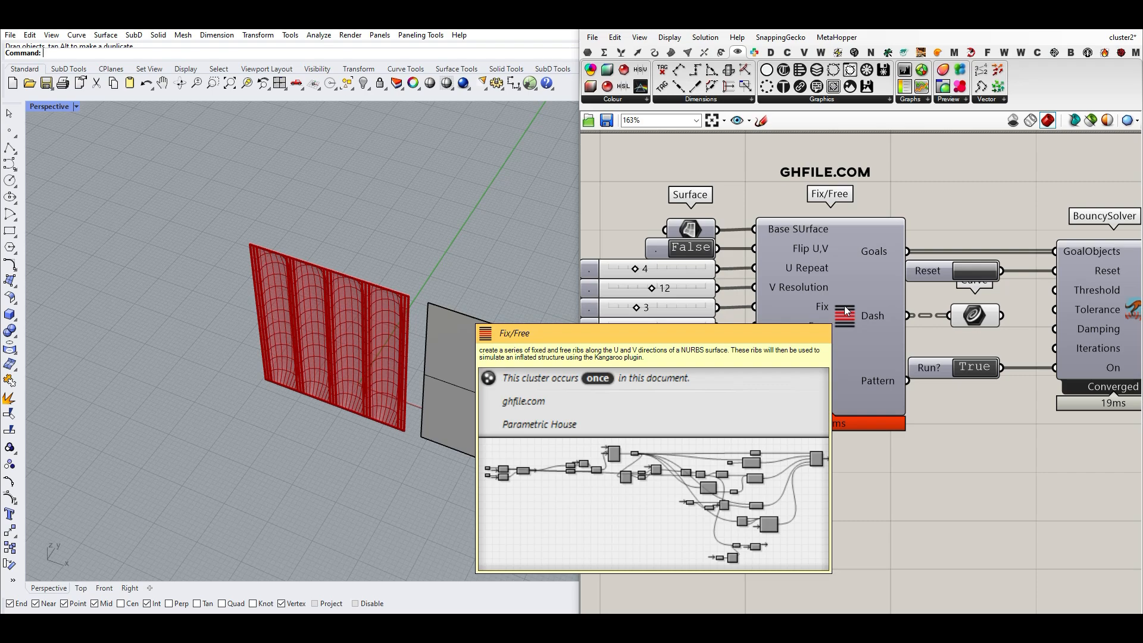